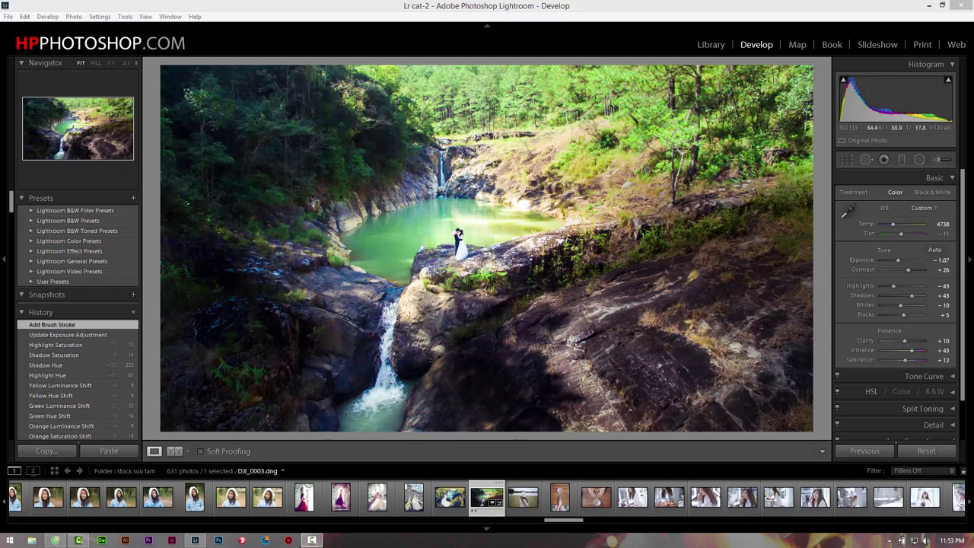
Toggle the unedited view, then show Before & After side by side
{"action": "key", "text": "backslash"}
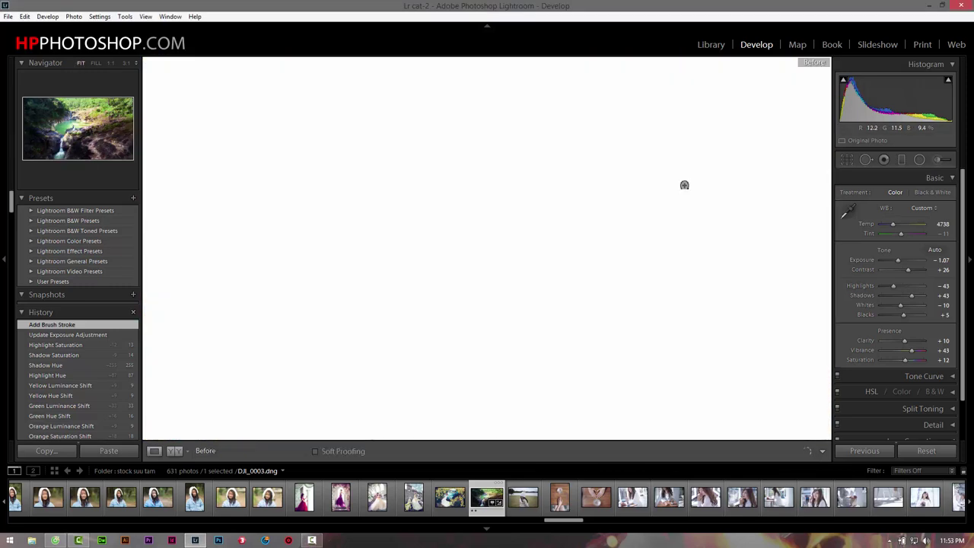
{"action": "key", "text": "f"}
{"action": "key", "text": "backslash"}
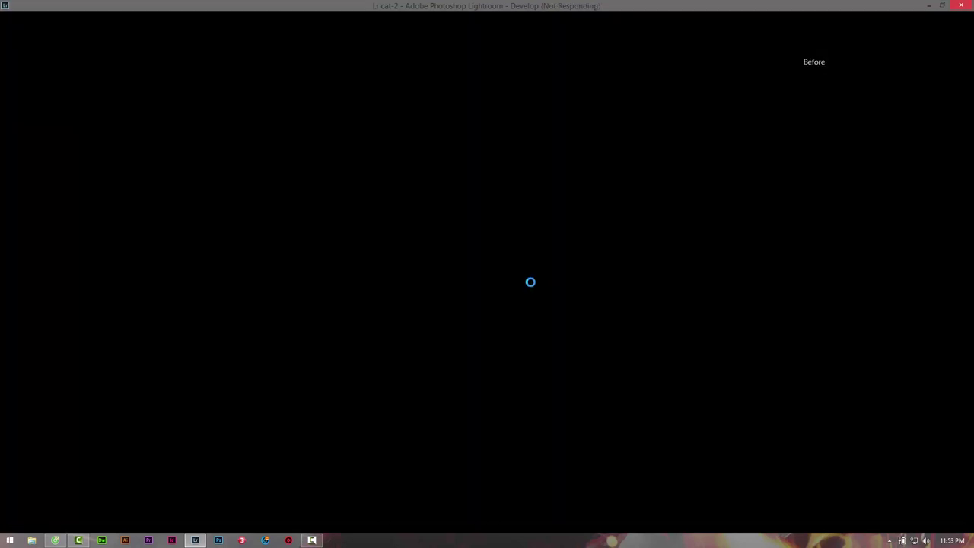
{"action": "key", "text": "y"}
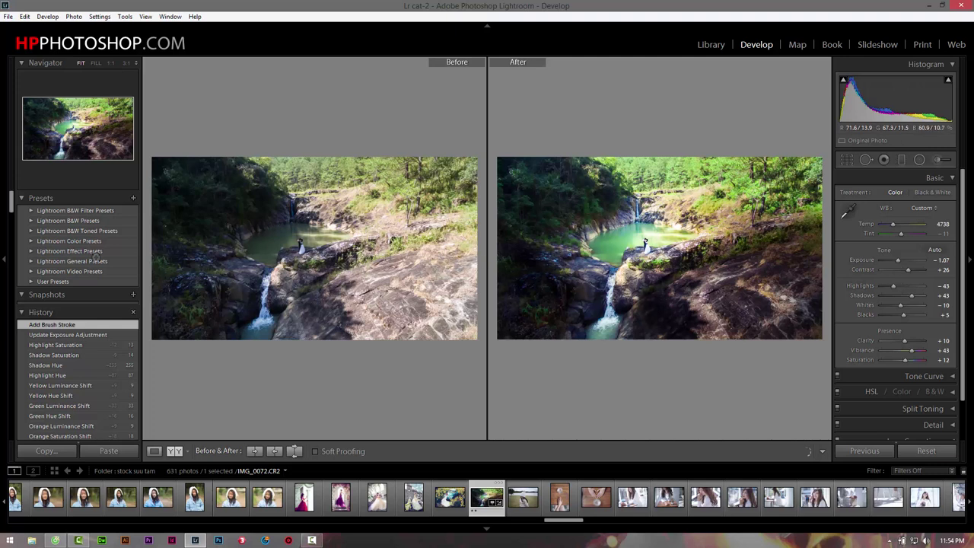
Hide the left, top and filmstrip panels, try split view, then return to Loupe view
{"action": "left_click", "coordinate": [7, 261]}
{"action": "left_click", "coordinate": [485, 27]}
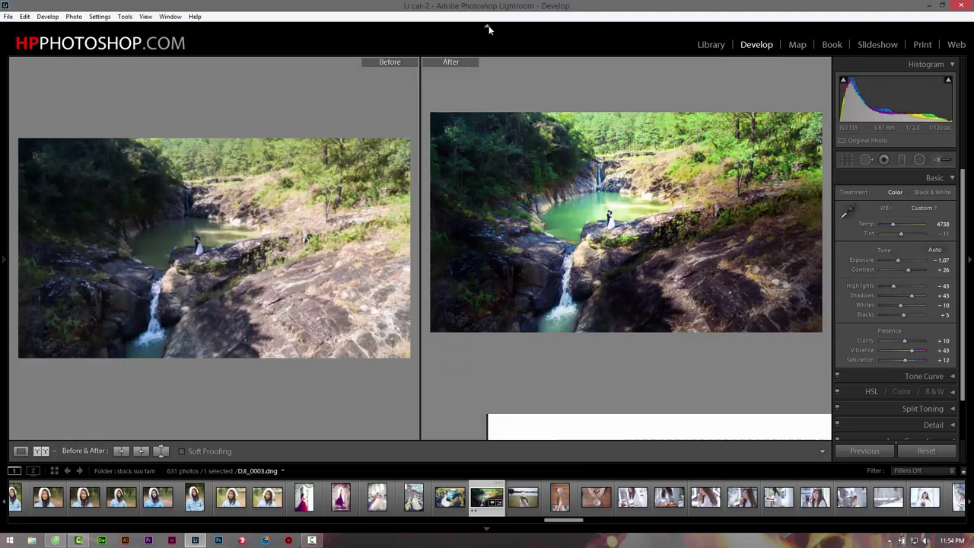
{"action": "left_click", "coordinate": [487, 530]}
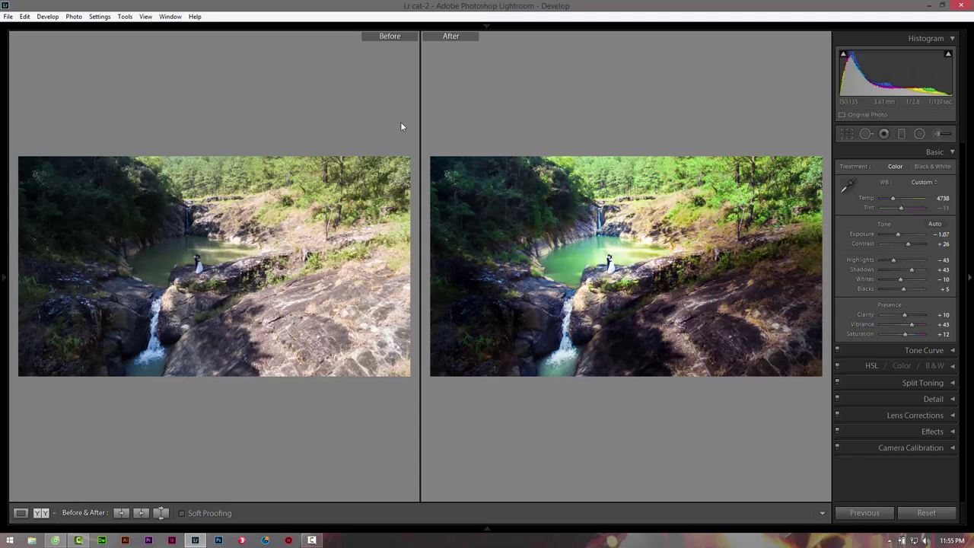
{"action": "left_click", "coordinate": [43, 512]}
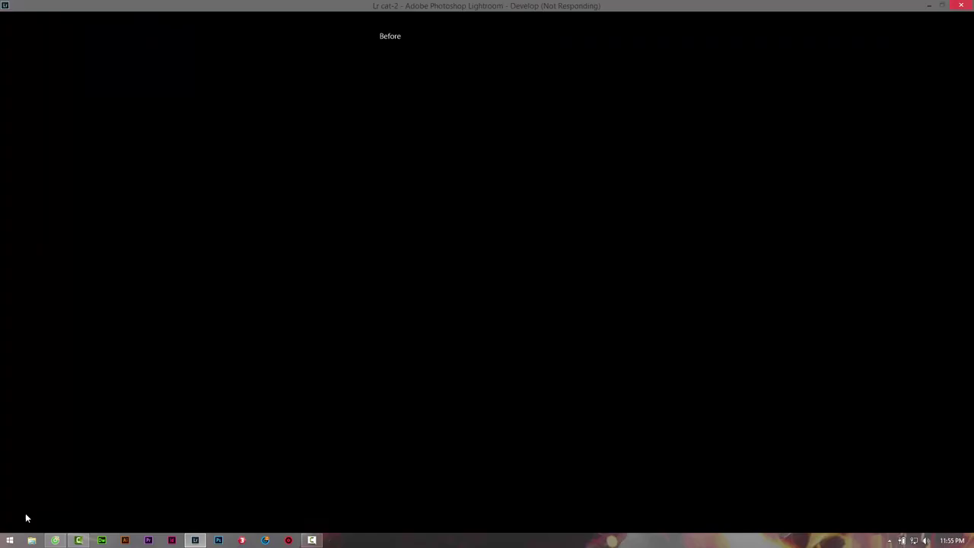
{"action": "left_click", "coordinate": [23, 512]}
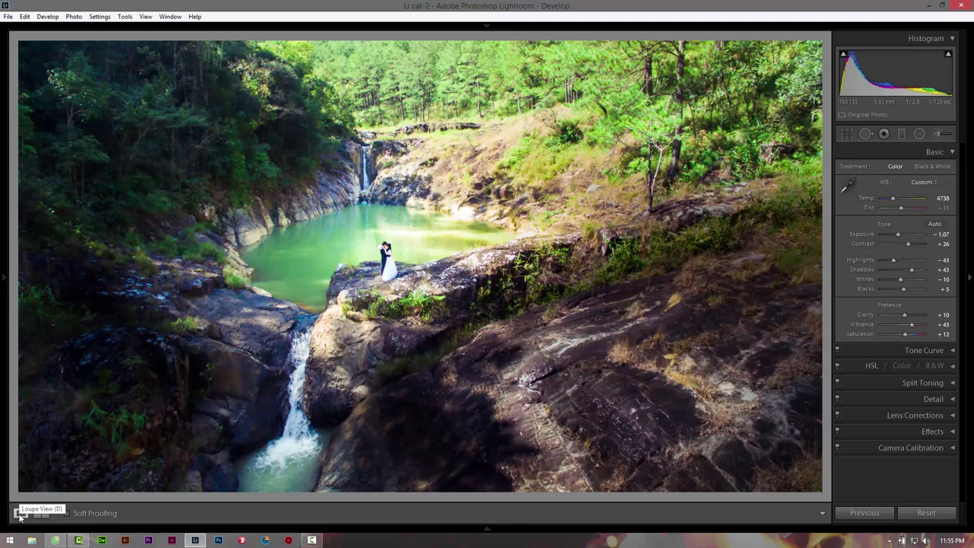
Reset all Develop settings to As Shot and zero the Adjustment Brush exposure
{"action": "left_click", "coordinate": [922, 512]}
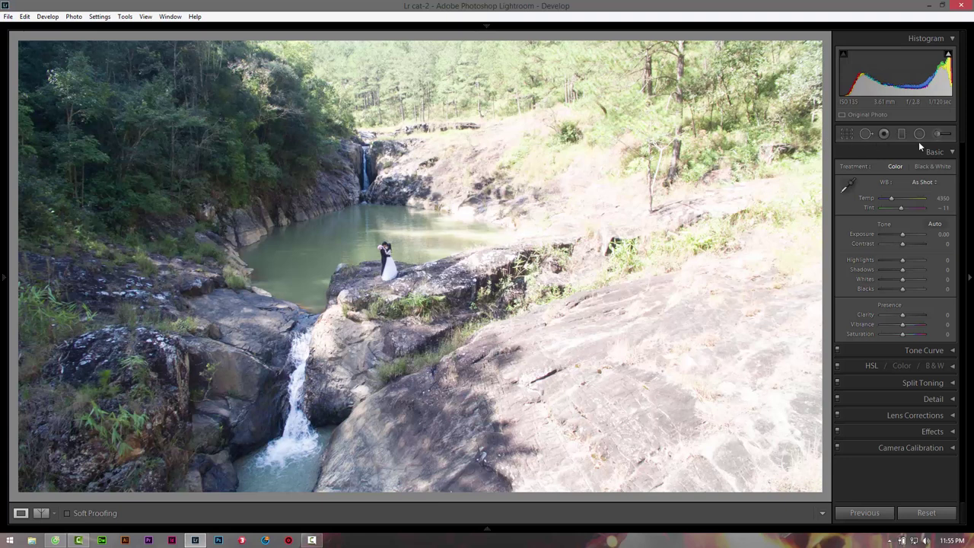
{"action": "left_click", "coordinate": [884, 134]}
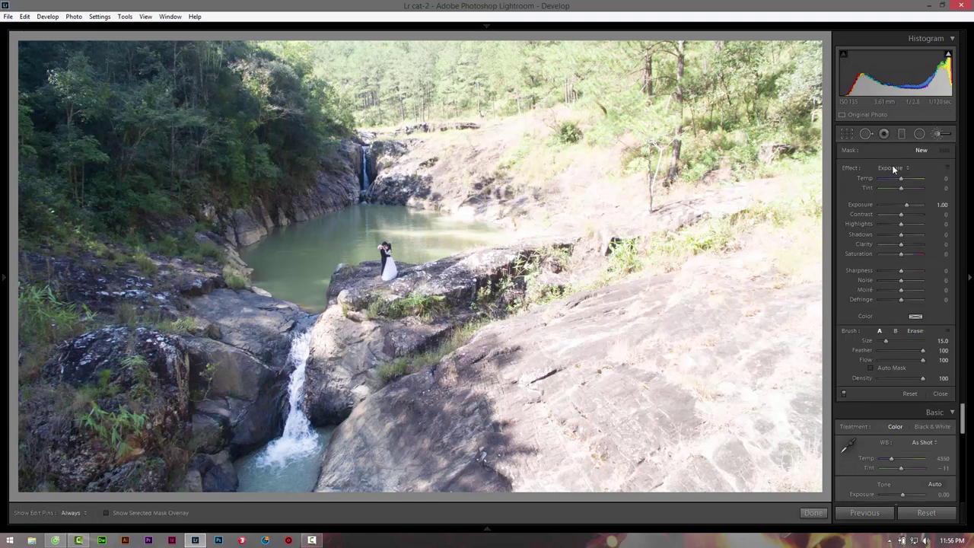
{"action": "double_click", "coordinate": [861, 206]}
{"action": "left_click", "coordinate": [937, 134]}
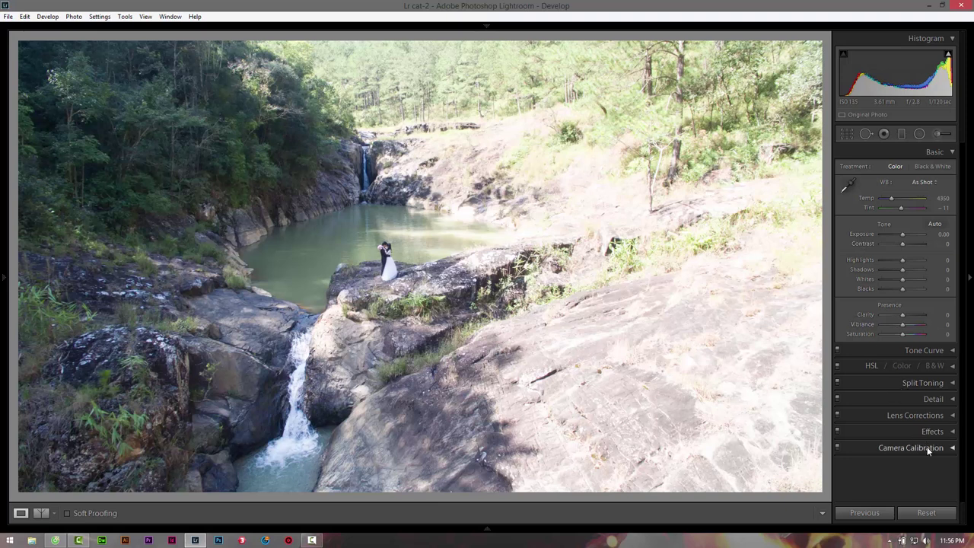
Tick Enable Profile Corrections in the Lens Corrections panel
{"action": "left_click", "coordinate": [950, 415]}
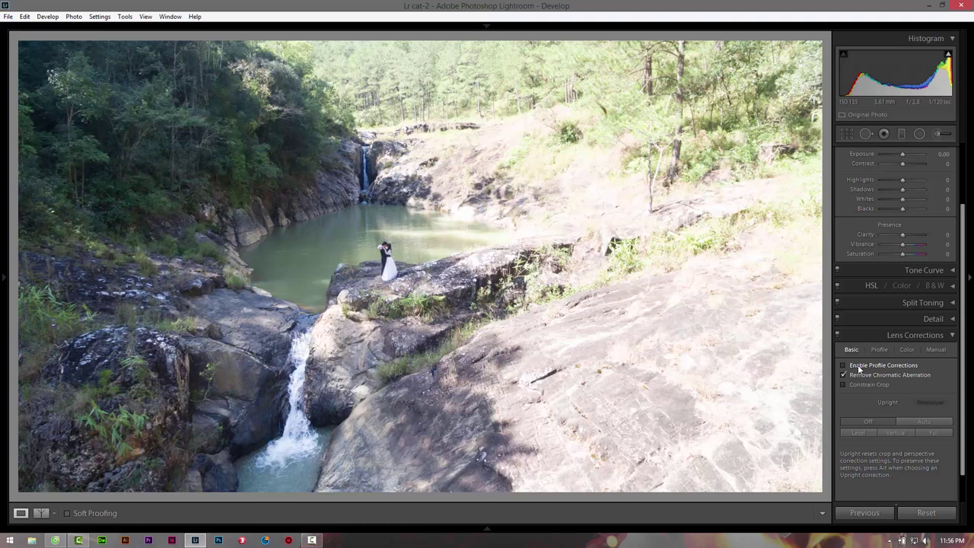
{"action": "left_click", "coordinate": [858, 368]}
{"action": "left_click", "coordinate": [925, 336]}
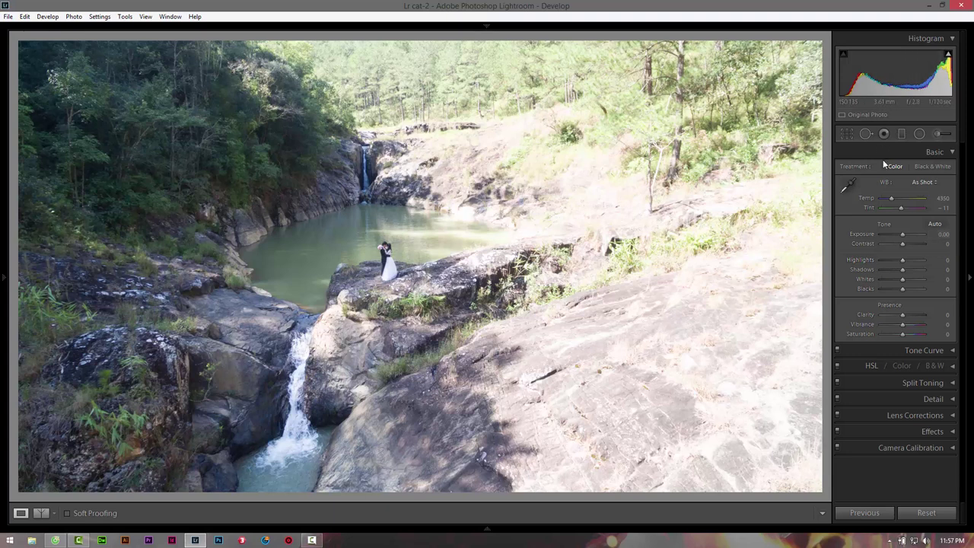
Set Highlights −60, Blacks −17, Exposure −0.71, Vibrance +38 and Contrast +7 in Basic
{"action": "mouse_move", "coordinate": [903, 259]}
{"action": "left_mouse_down"}
{"action": "mouse_move", "coordinate": [889, 260]}
{"action": "mouse_move", "coordinate": [905, 270]}
{"action": "left_mouse_up"}
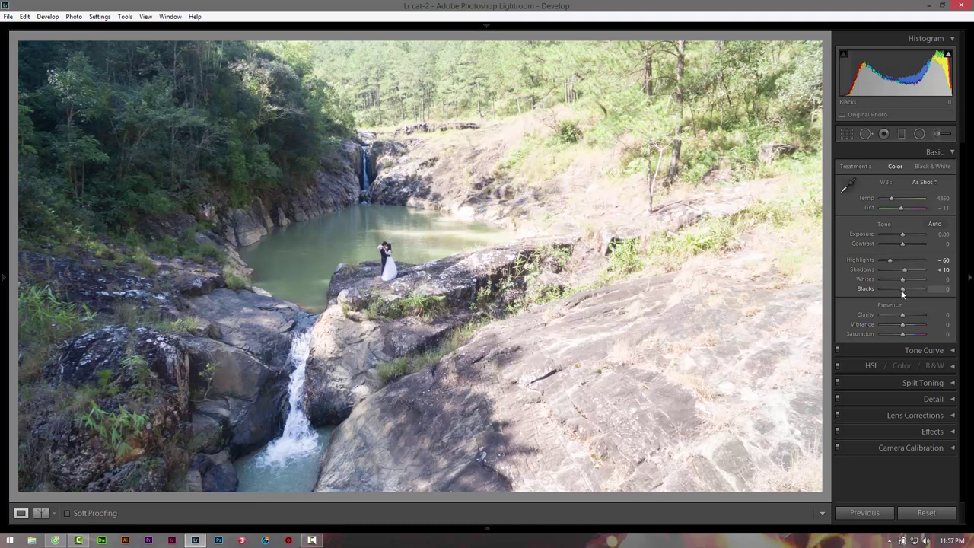
{"action": "left_click_drag", "start_coordinate": [901, 290], "coordinate": [895, 289]}
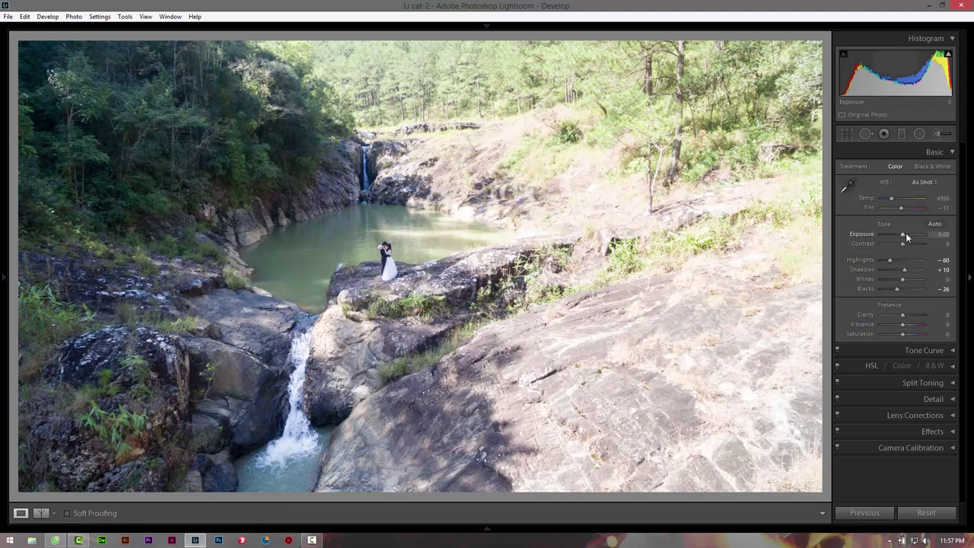
{"action": "left_click_drag", "start_coordinate": [902, 234], "coordinate": [902, 236]}
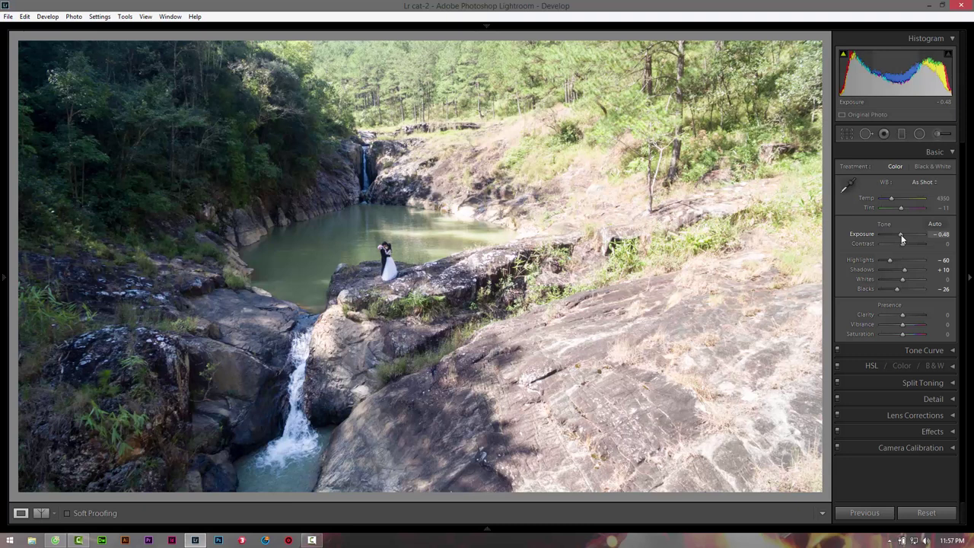
{"action": "left_click_drag", "start_coordinate": [902, 238], "coordinate": [900, 238]}
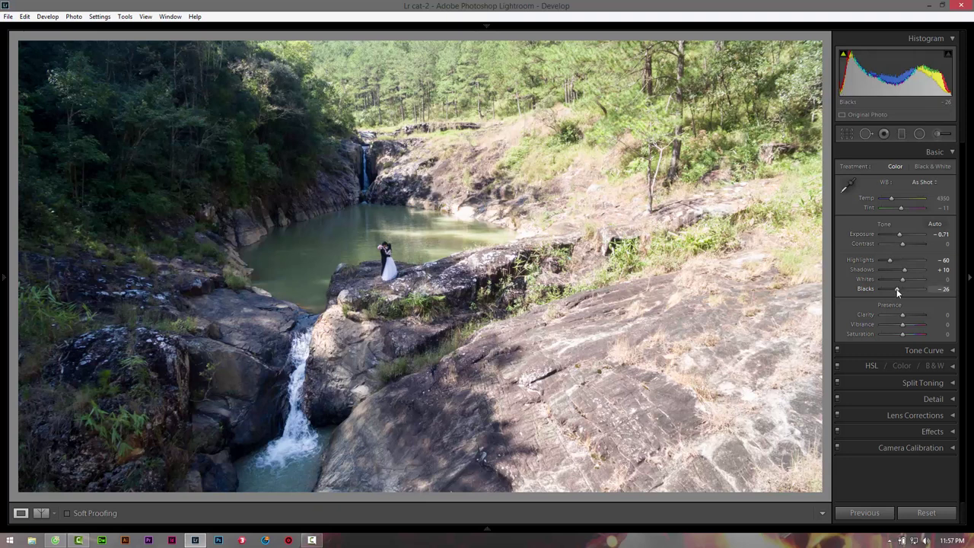
{"action": "left_click_drag", "start_coordinate": [896, 288], "coordinate": [898, 288]}
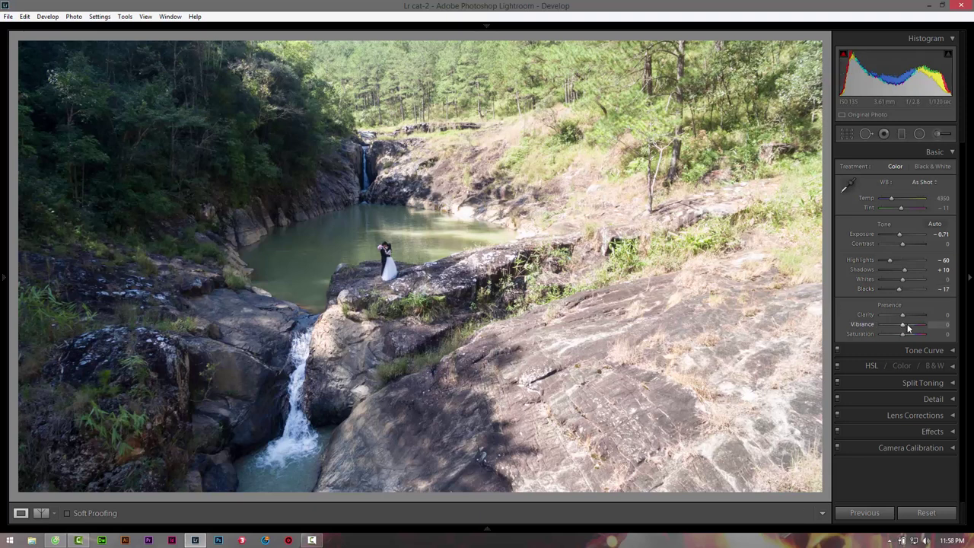
{"action": "left_click_drag", "start_coordinate": [907, 323], "coordinate": [909, 326]}
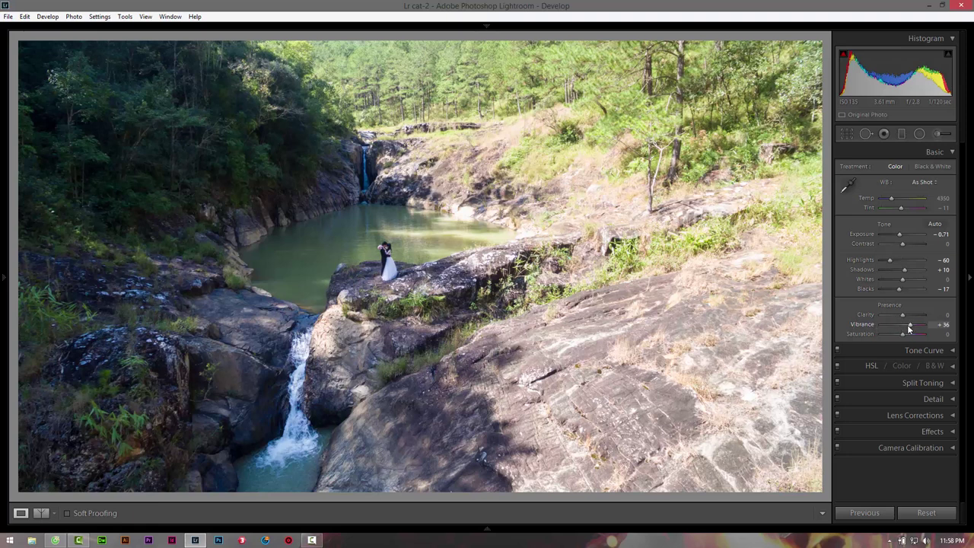
{"action": "left_click_drag", "start_coordinate": [909, 324], "coordinate": [911, 325]}
{"action": "left_click_drag", "start_coordinate": [904, 244], "coordinate": [903, 245]}
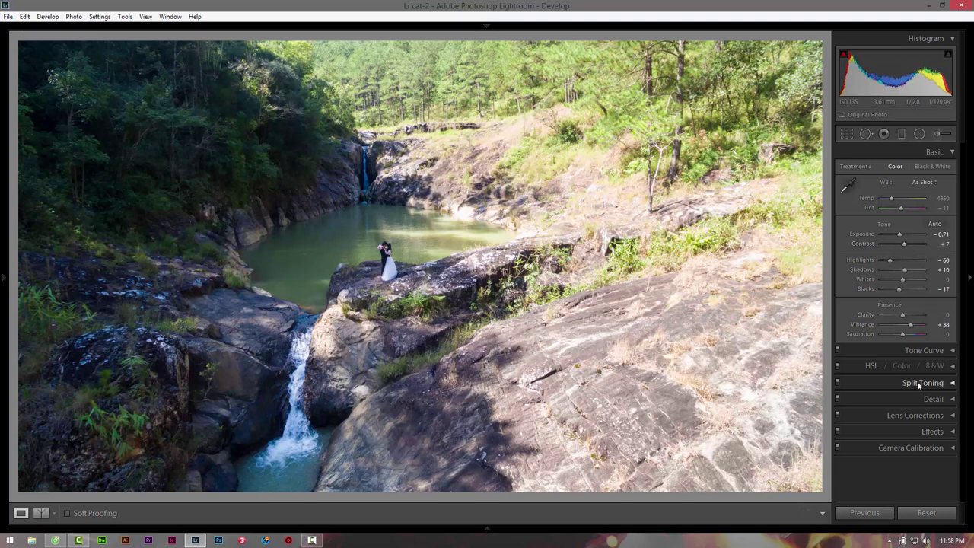
In the Detail panel, set Luminance noise reduction to 27 and Sharpening Amount to 52
{"action": "left_click", "coordinate": [935, 399]}
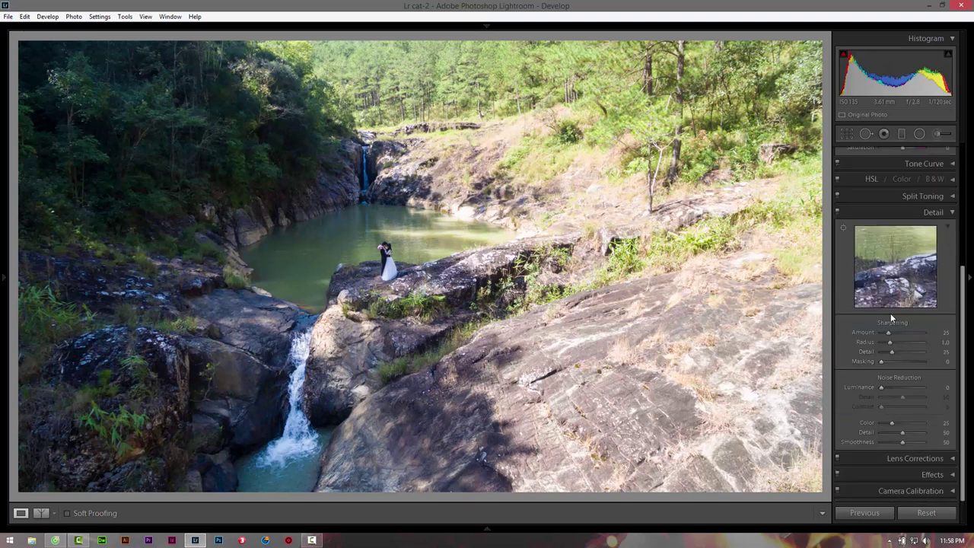
{"action": "left_click", "coordinate": [157, 152]}
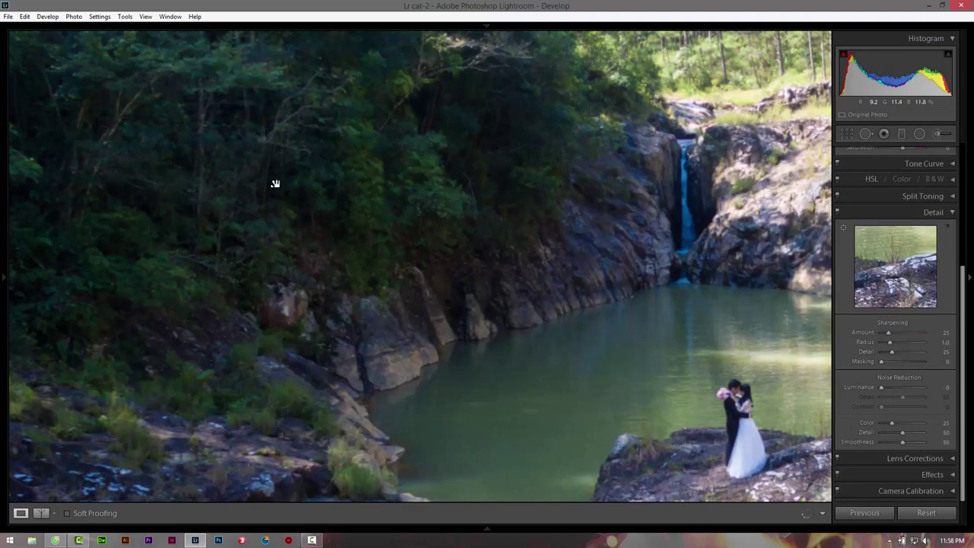
{"action": "left_click", "coordinate": [251, 179]}
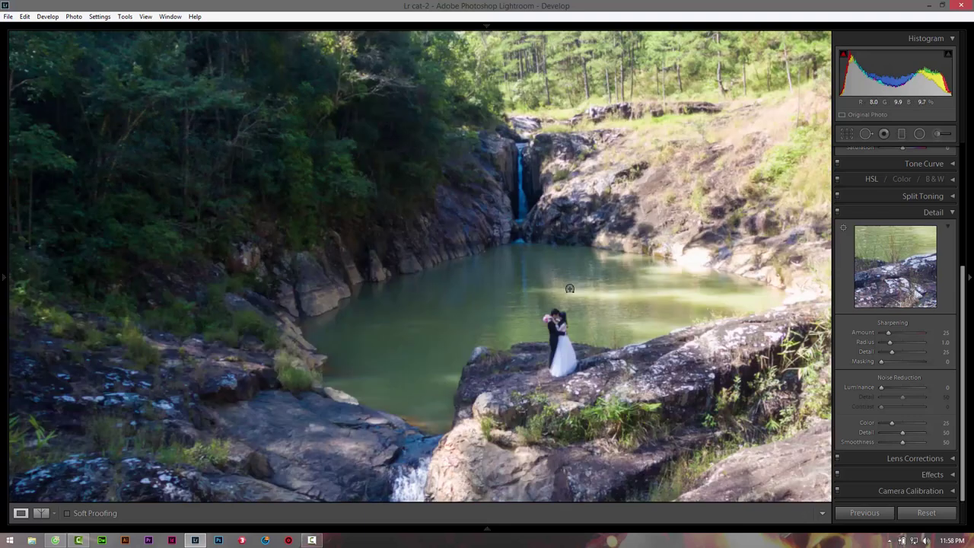
{"action": "left_click_drag", "start_coordinate": [882, 387], "coordinate": [892, 388]}
{"action": "left_click_drag", "start_coordinate": [888, 333], "coordinate": [897, 337]}
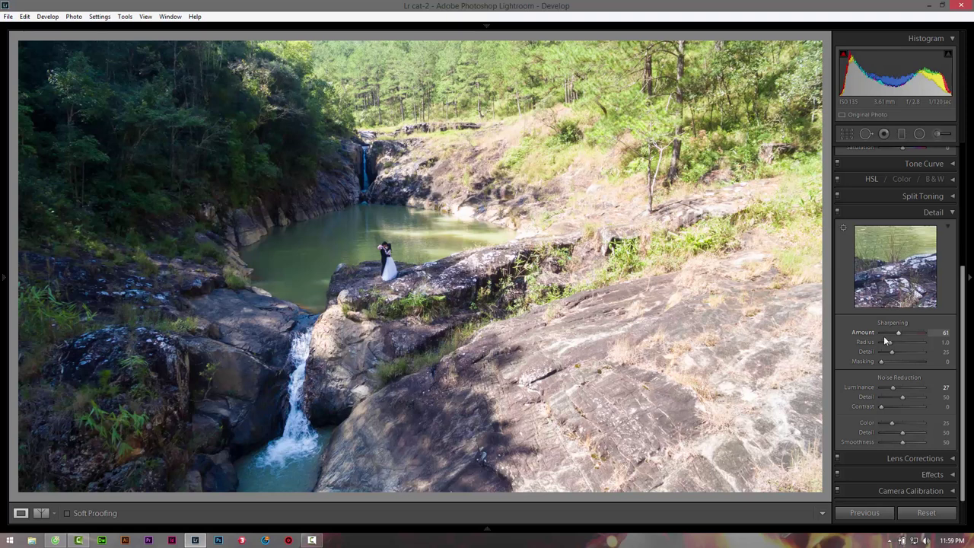
{"action": "left_click_drag", "start_coordinate": [897, 336], "coordinate": [896, 336]}
Adjust sharpening Masking to 94 while previewing the edge mask
{"action": "left_click_drag", "start_coordinate": [904, 363], "coordinate": [881, 361]}
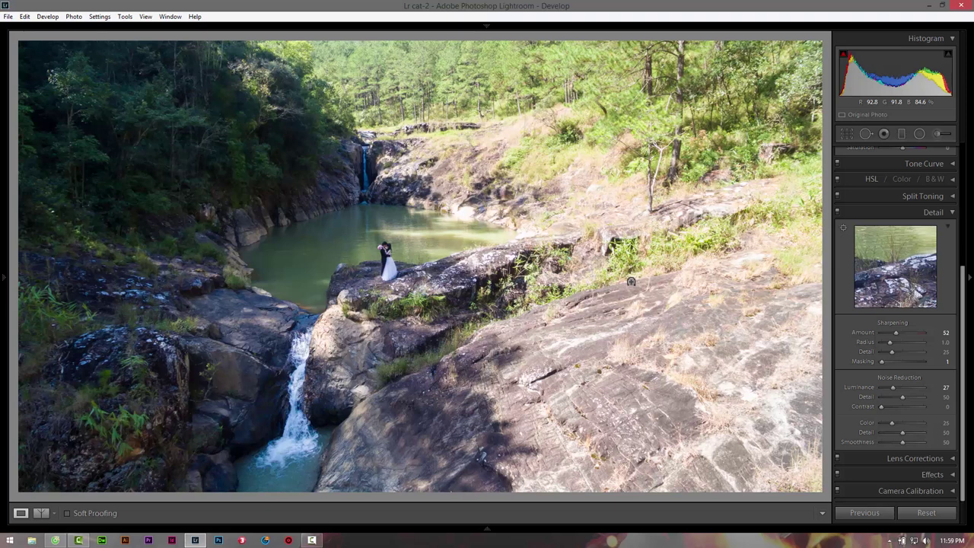
{"action": "left_click", "coordinate": [922, 363], "text": "alt"}
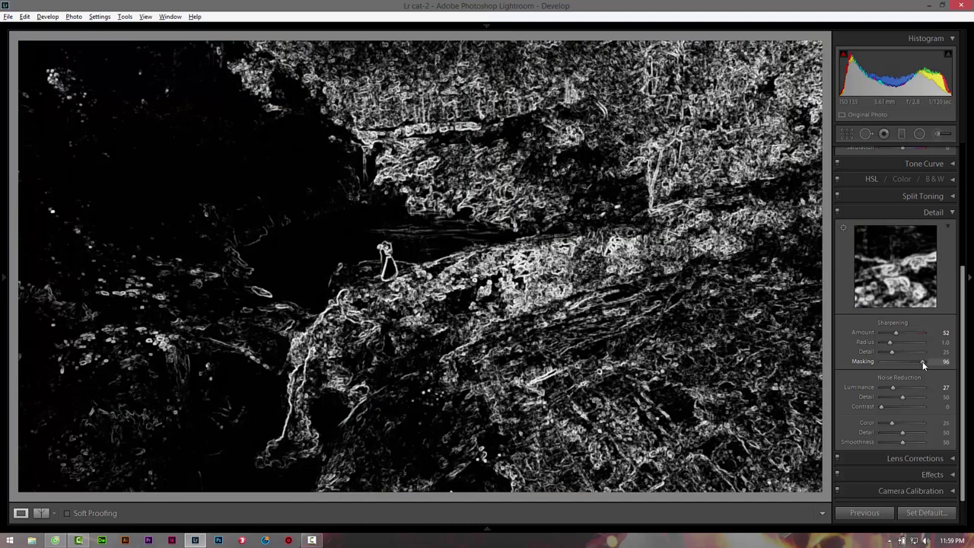
{"action": "left_click_drag", "start_coordinate": [921, 361], "coordinate": [880, 364]}
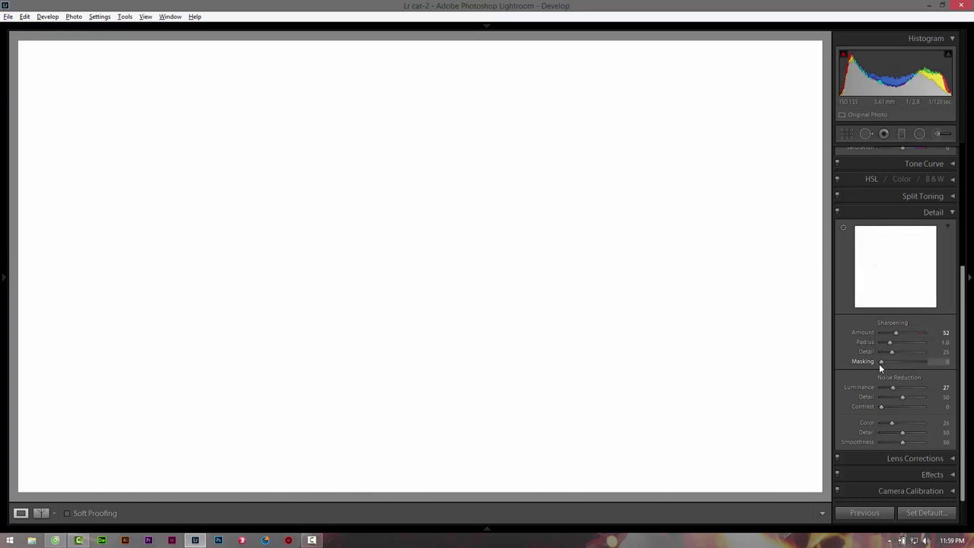
{"action": "left_click_drag", "start_coordinate": [881, 363], "coordinate": [896, 363]}
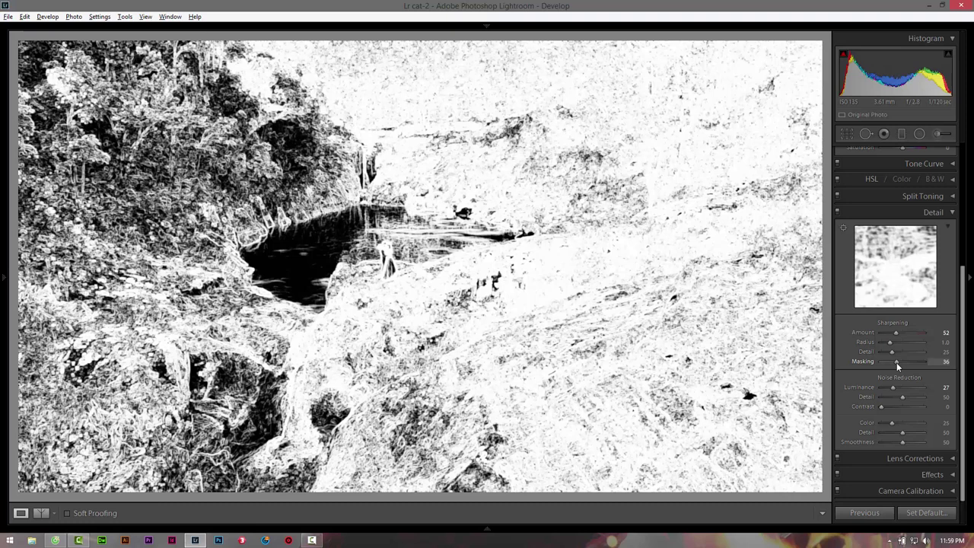
{"action": "mouse_move", "coordinate": [897, 362]}
{"action": "left_mouse_down"}
{"action": "mouse_move", "coordinate": [879, 363]}
{"action": "mouse_move", "coordinate": [919, 360]}
{"action": "left_mouse_up"}
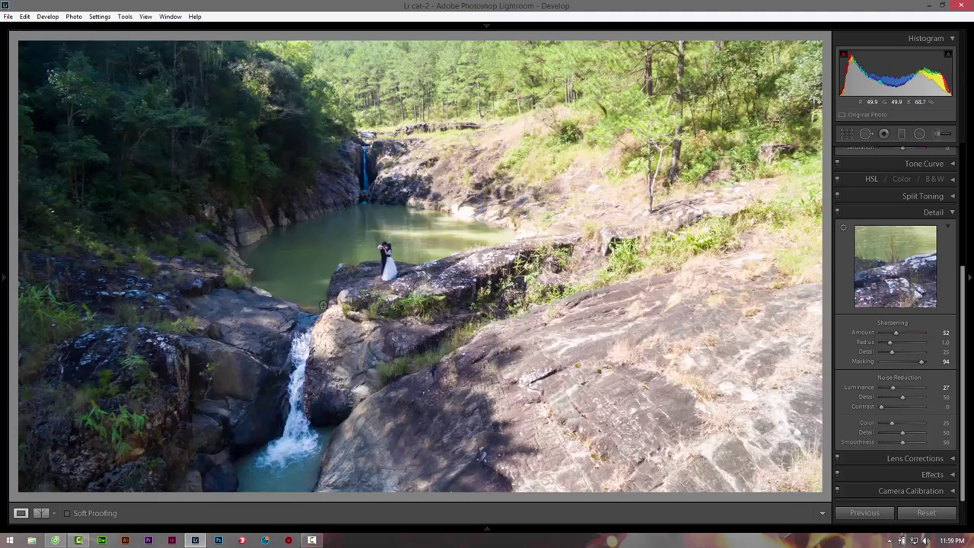
Check the couple's sharpness zoomed in, then collapse Detail and show Basic
{"action": "left_click", "coordinate": [389, 257]}
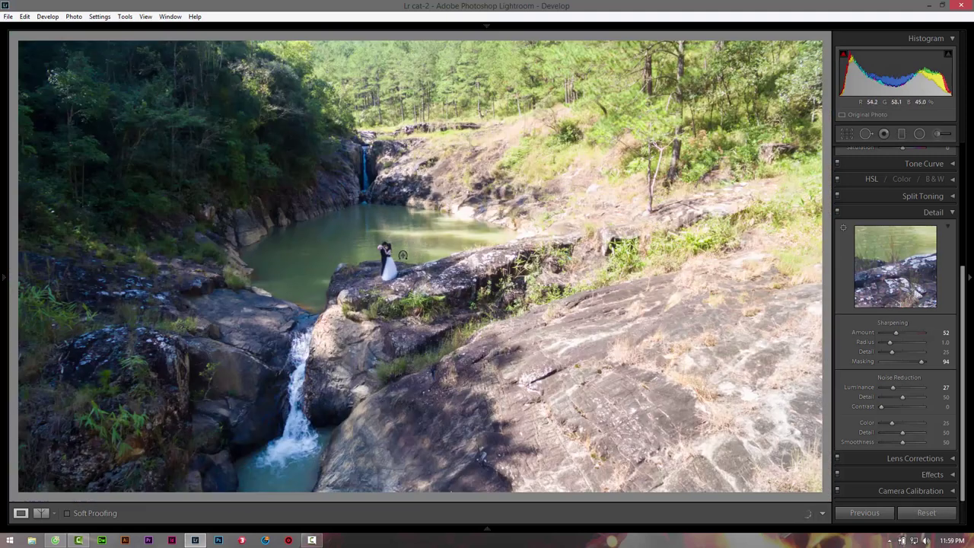
{"action": "left_click", "coordinate": [365, 264]}
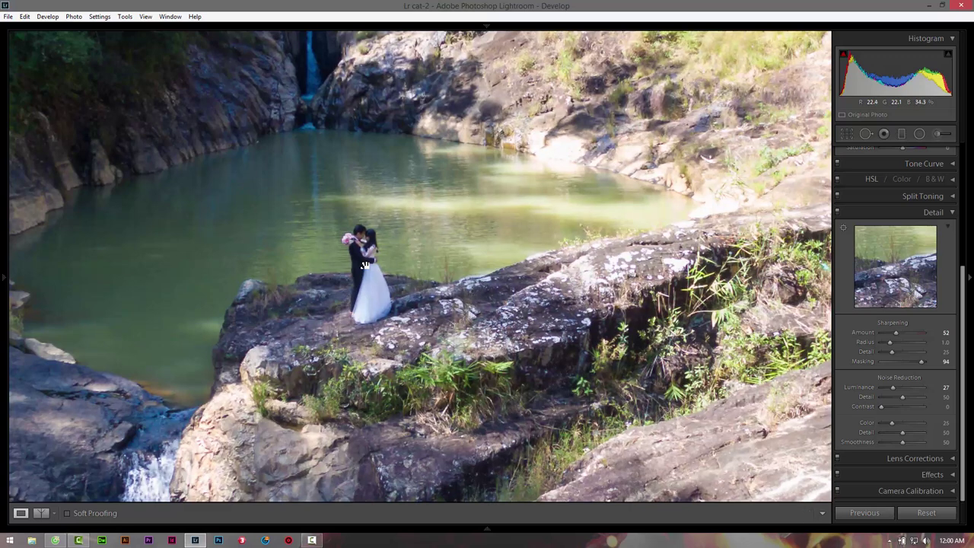
{"action": "left_click", "coordinate": [366, 265]}
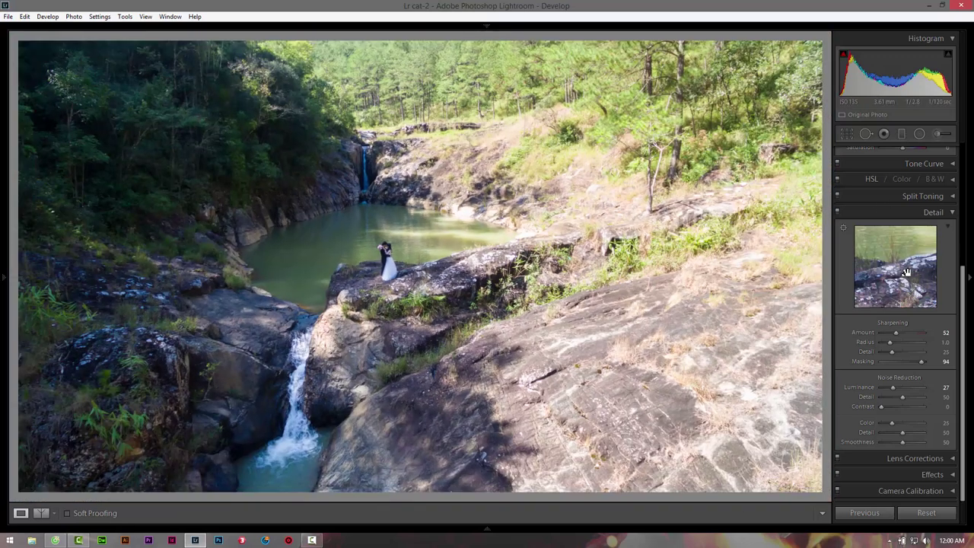
{"action": "scroll", "coordinate": [906, 272], "scroll_direction": "up", "scroll_amount": 5}
{"action": "left_click", "coordinate": [929, 397]}
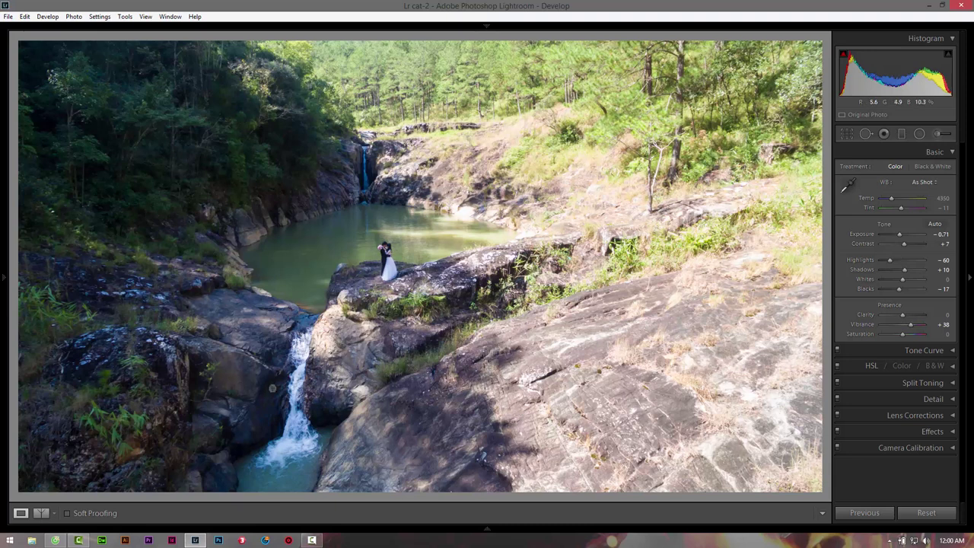
Paint a −1.52 exposure brush adjustment over the sunlit rock slope on the right
{"action": "left_click", "coordinate": [937, 134]}
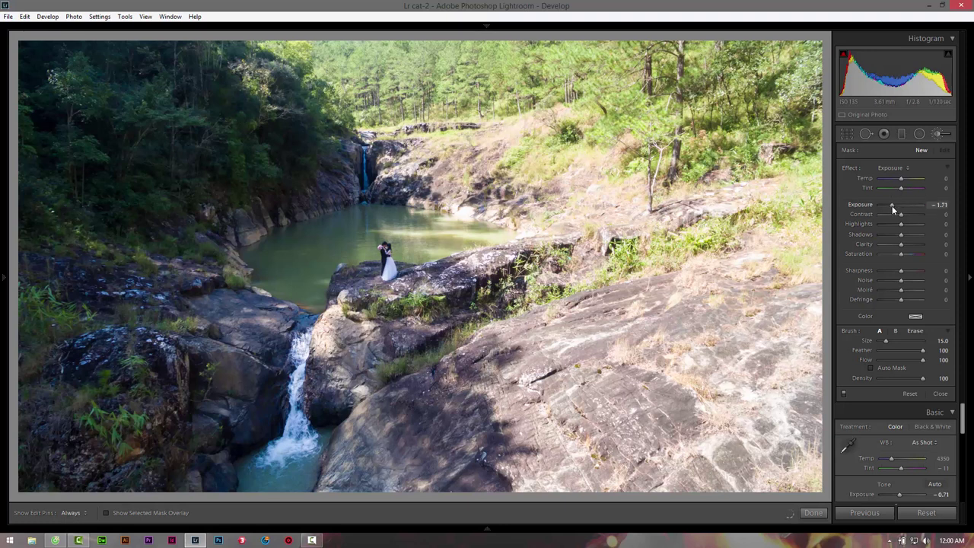
{"action": "left_click_drag", "start_coordinate": [894, 207], "coordinate": [892, 207]}
{"action": "key", "text": "h"}
{"action": "mouse_move", "coordinate": [737, 284]}
{"action": "left_mouse_down"}
{"action": "mouse_move", "coordinate": [805, 232]}
{"action": "mouse_move", "coordinate": [684, 350]}
{"action": "mouse_move", "coordinate": [494, 404]}
{"action": "mouse_move", "coordinate": [396, 472]}
{"action": "mouse_move", "coordinate": [380, 380]}
{"action": "mouse_move", "coordinate": [396, 342]}
{"action": "mouse_move", "coordinate": [456, 449]}
{"action": "mouse_move", "coordinate": [426, 328]}
{"action": "mouse_move", "coordinate": [593, 259]}
{"action": "left_mouse_up"}
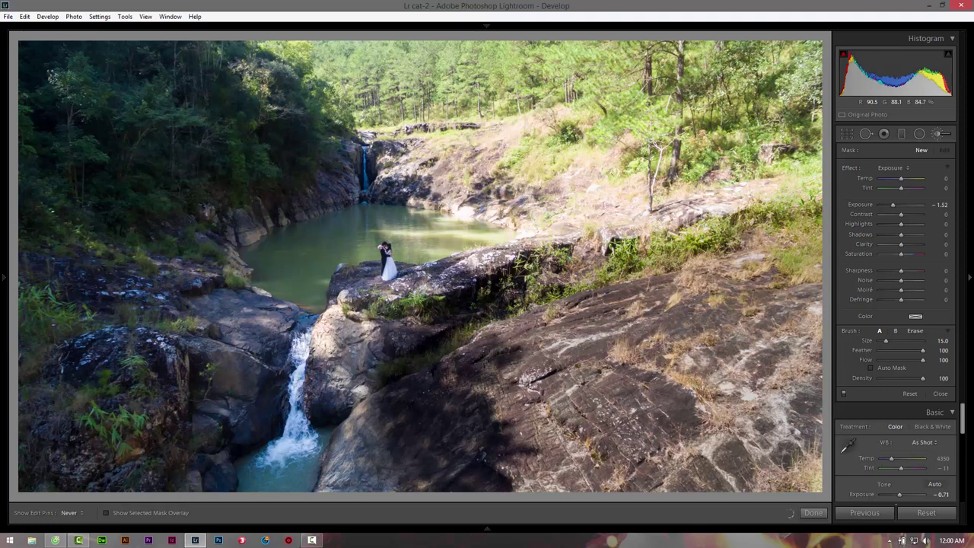
{"action": "key", "text": "h"}
{"action": "key", "text": "h"}
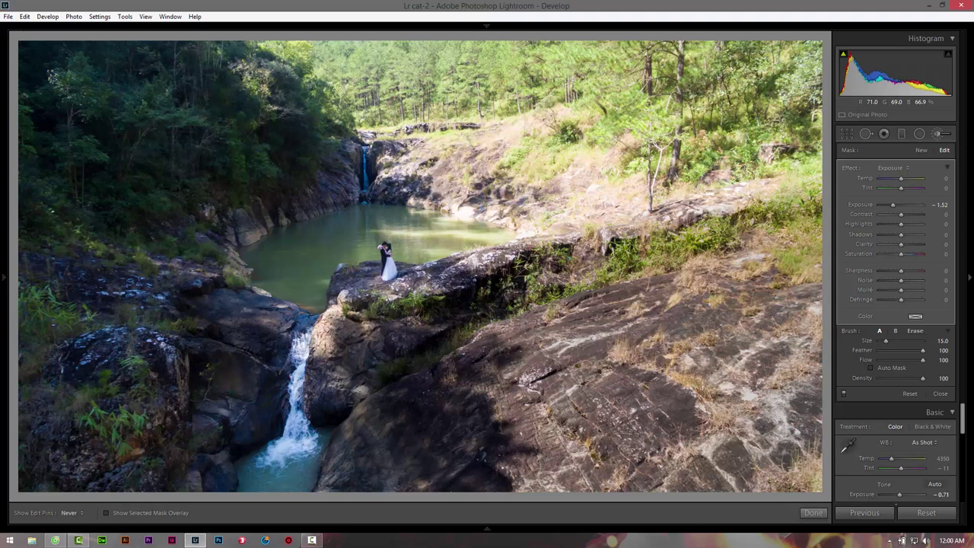
{"action": "key", "text": "h"}
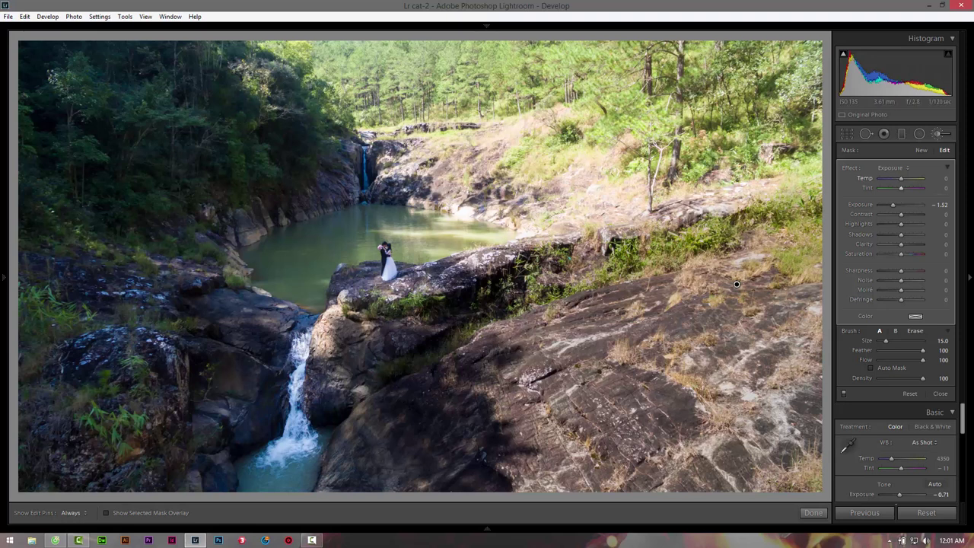
{"action": "key", "text": "Return"}
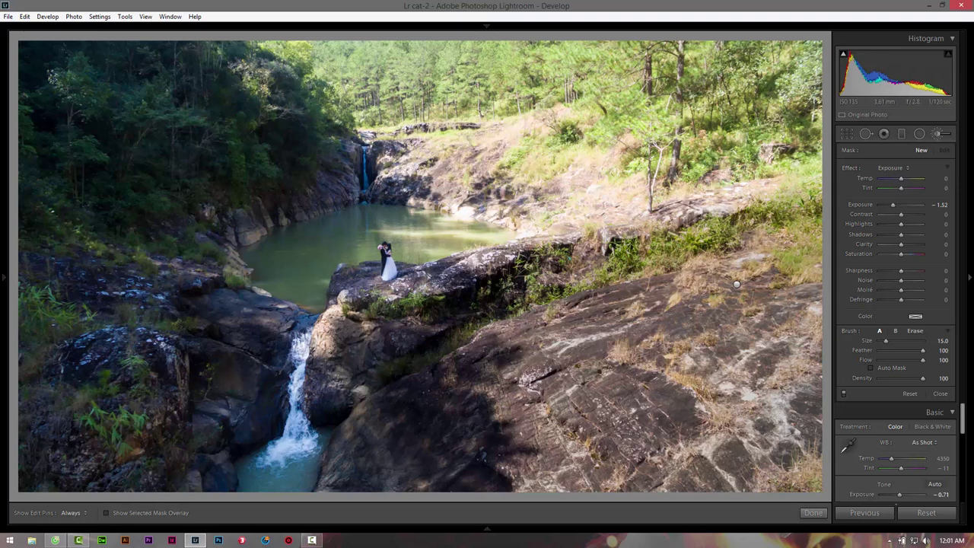
Paint darkening across the right rock slope and onto the lower-right rock
{"action": "key", "text": "h"}
{"action": "mouse_move", "coordinate": [774, 261]}
{"action": "left_mouse_down"}
{"action": "mouse_move", "coordinate": [799, 327]}
{"action": "mouse_move", "coordinate": [791, 479]}
{"action": "mouse_move", "coordinate": [814, 434]}
{"action": "mouse_move", "coordinate": [739, 464]}
{"action": "mouse_move", "coordinate": [548, 464]}
{"action": "mouse_move", "coordinate": [578, 380]}
{"action": "mouse_move", "coordinate": [537, 312]}
{"action": "mouse_move", "coordinate": [688, 335]}
{"action": "mouse_move", "coordinate": [715, 419]}
{"action": "mouse_move", "coordinate": [624, 381]}
{"action": "mouse_move", "coordinate": [639, 434]}
{"action": "mouse_move", "coordinate": [601, 362]}
{"action": "mouse_move", "coordinate": [541, 456]}
{"action": "mouse_move", "coordinate": [510, 358]}
{"action": "mouse_move", "coordinate": [503, 472]}
{"action": "mouse_move", "coordinate": [544, 487]}
{"action": "mouse_move", "coordinate": [518, 312]}
{"action": "mouse_move", "coordinate": [761, 229]}
{"action": "mouse_move", "coordinate": [807, 201]}
{"action": "mouse_move", "coordinate": [769, 320]}
{"action": "left_mouse_up"}
{"action": "left_click_drag", "start_coordinate": [681, 460], "coordinate": [734, 404]}
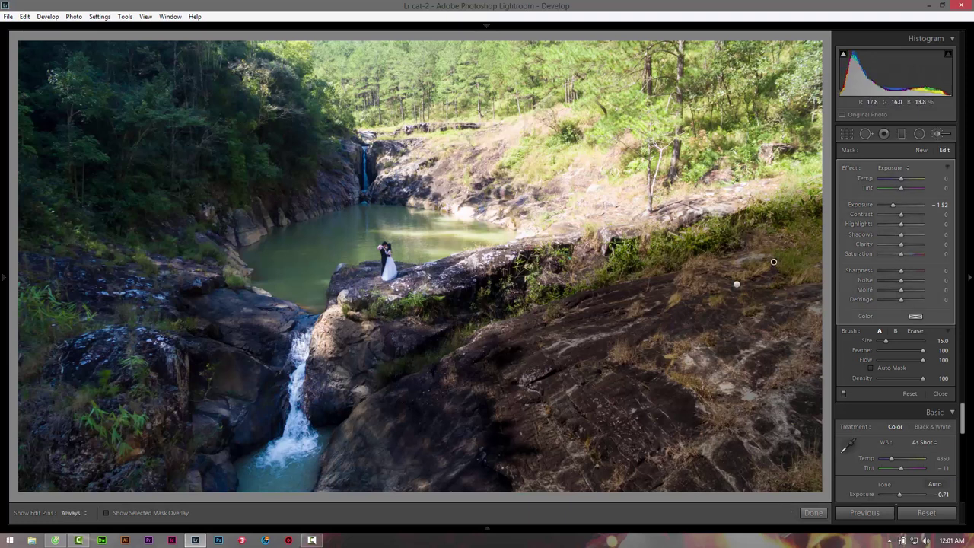
Switch the brush to erase, resize it, and check the painted mask overlay
{"action": "key", "text": "alt"}
{"action": "scroll", "coordinate": [773, 262], "scroll_direction": "up", "scroll_amount": 3}
{"action": "key", "text": "o"}
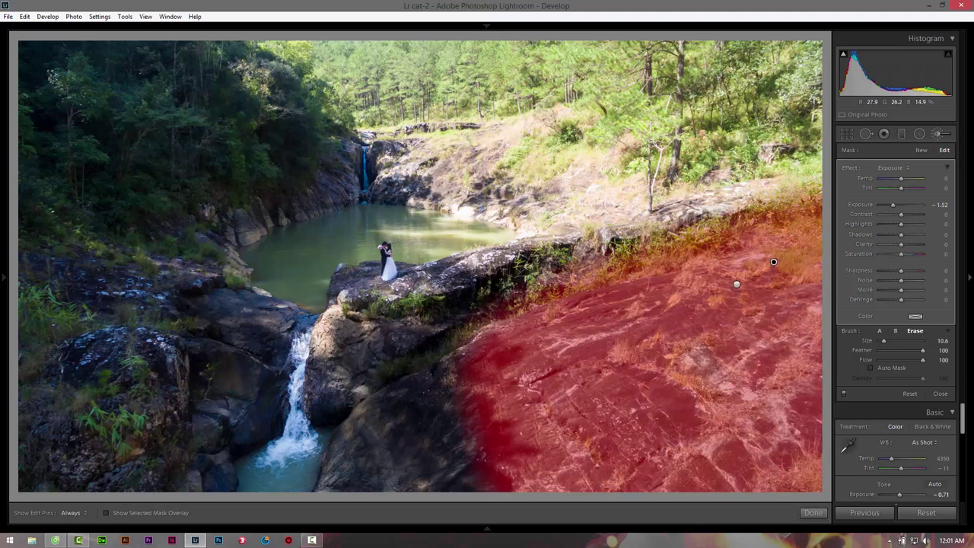
{"action": "key", "text": "o"}
{"action": "key", "text": "o"}
{"action": "key", "text": "o"}
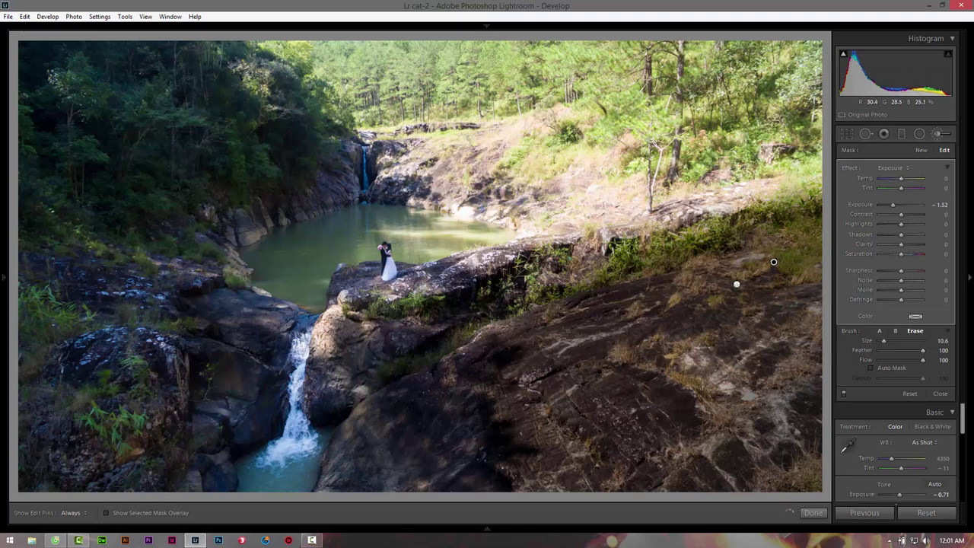
{"action": "key", "text": "o"}
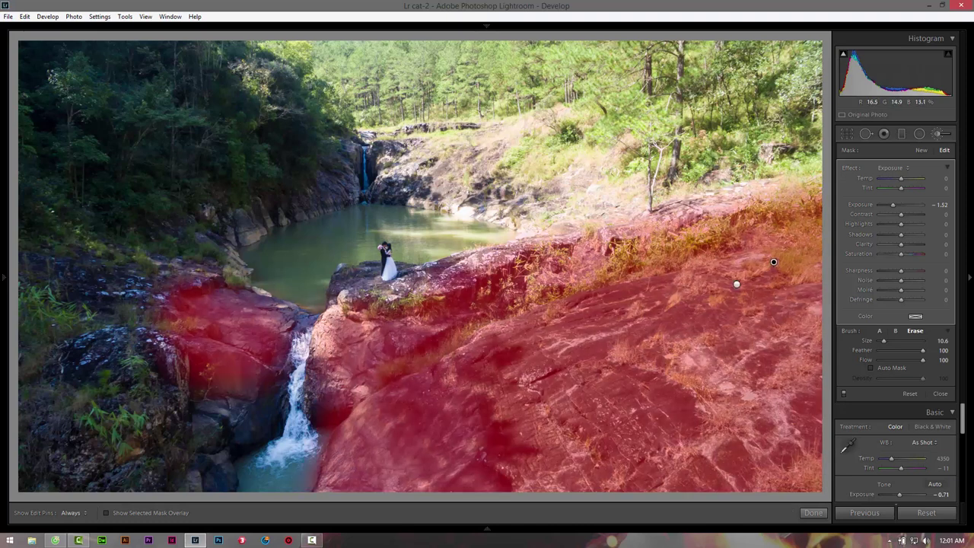
{"action": "key", "text": "o"}
{"action": "key", "text": "o"}
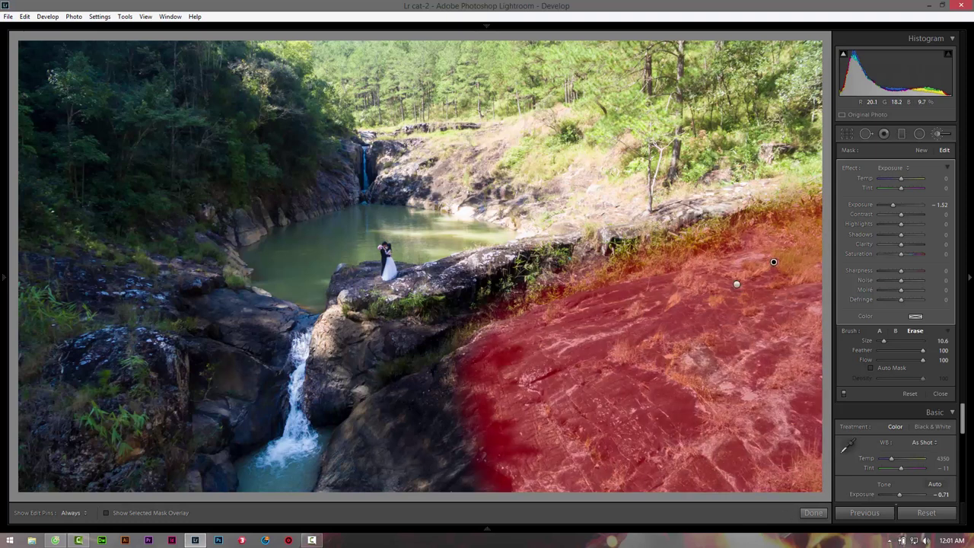
{"action": "key", "text": "o"}
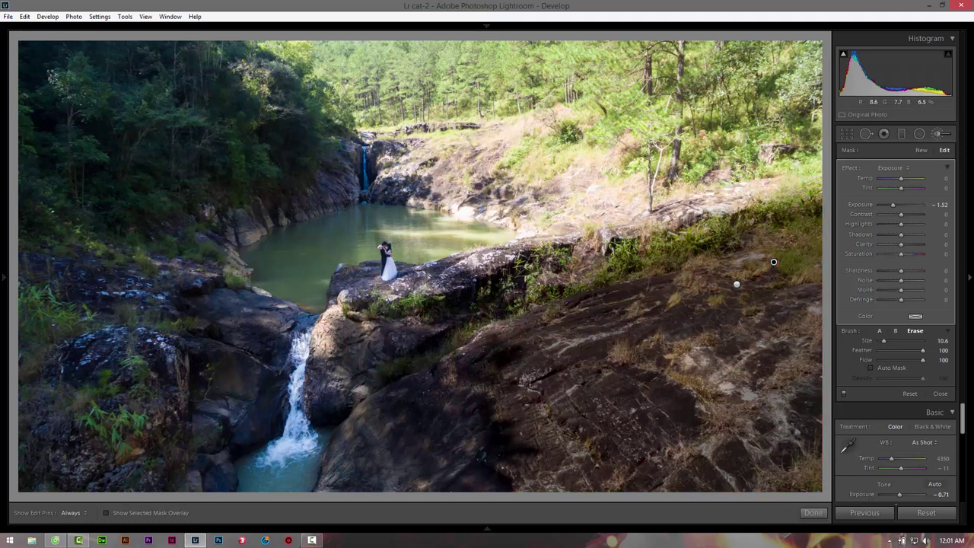
Resize the brush and erase some darkening from the right rock
{"action": "key", "text": "h"}
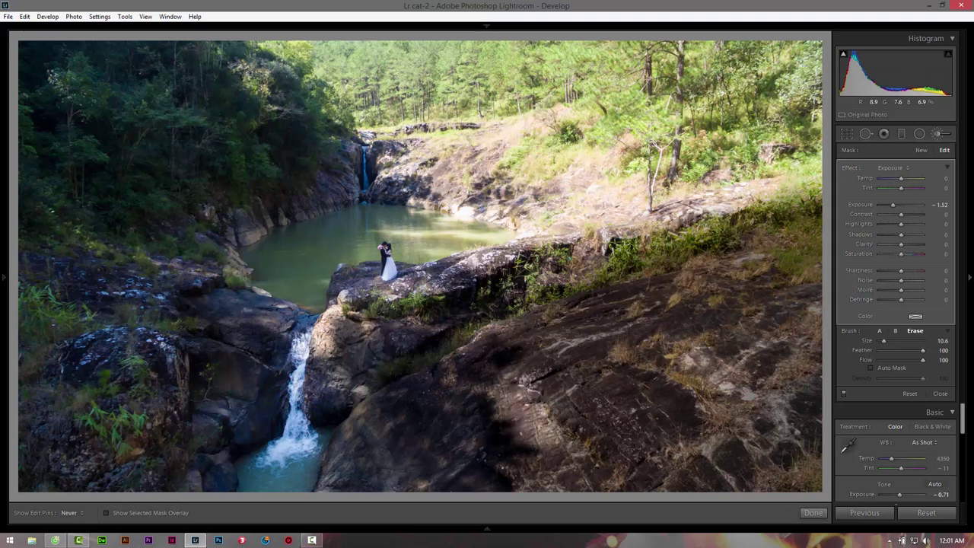
{"action": "key", "text": "h"}
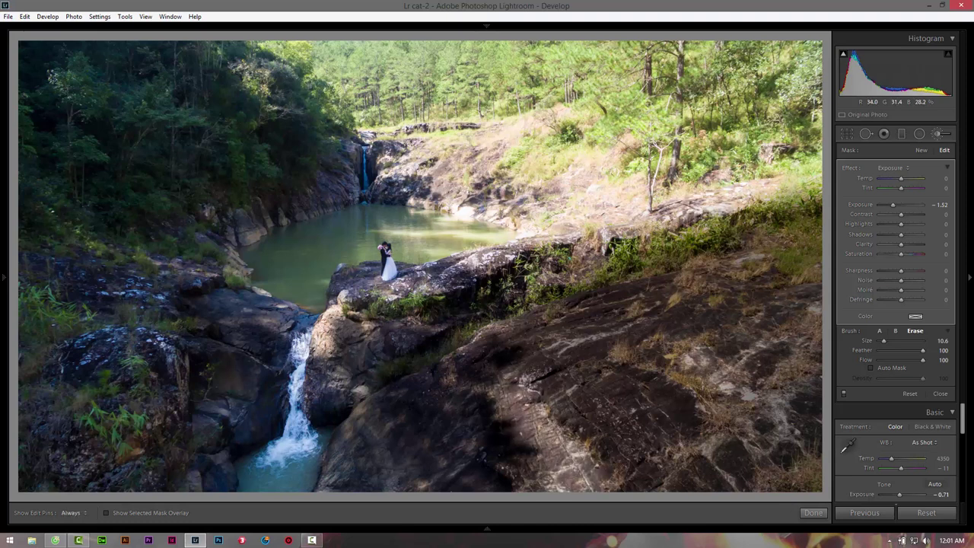
{"action": "scroll", "coordinate": [773, 262], "scroll_direction": "down", "scroll_amount": 4}
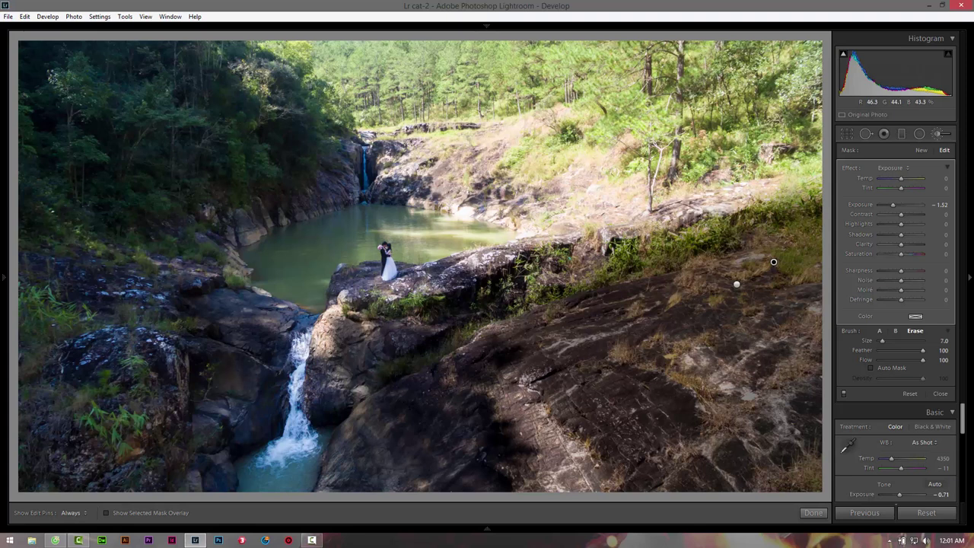
{"action": "key", "text": "h"}
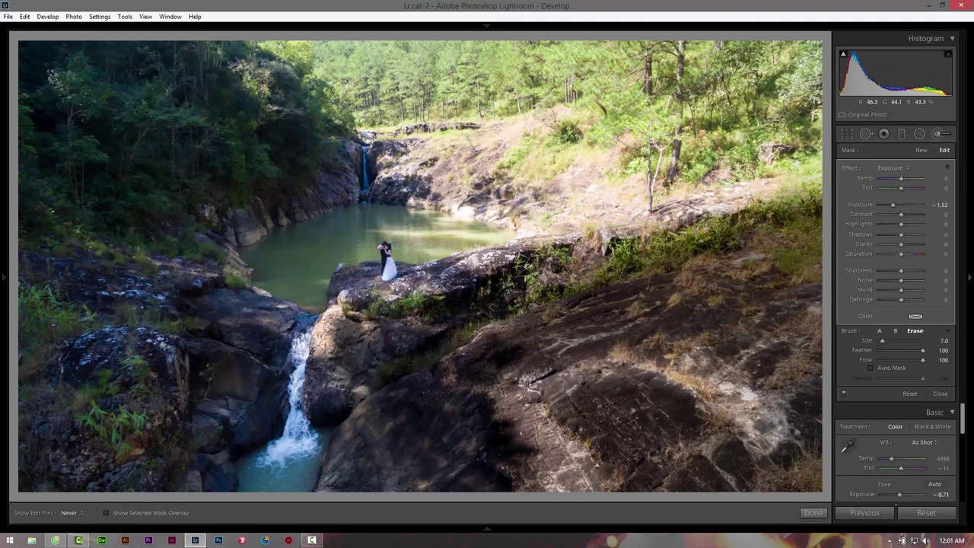
{"action": "key", "text": "h"}
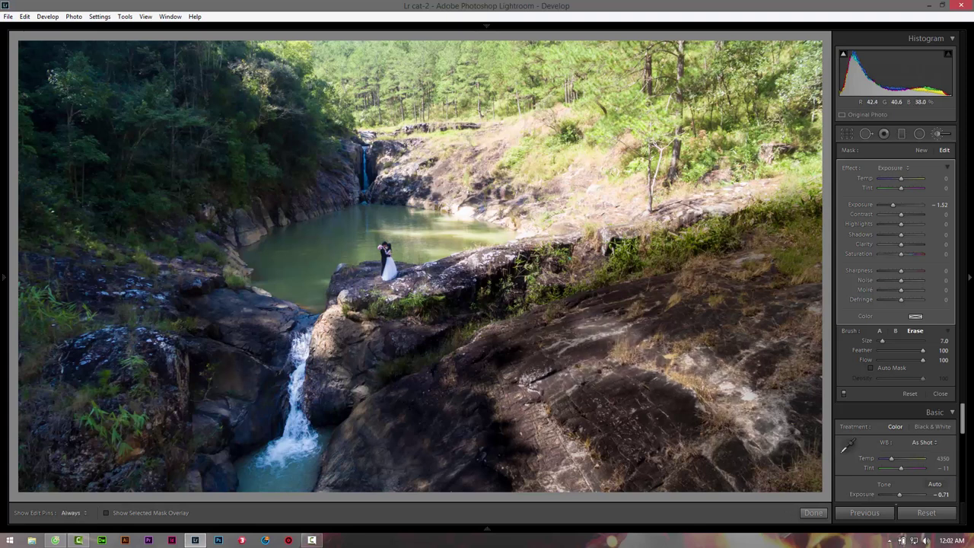
{"action": "scroll", "coordinate": [773, 261], "scroll_direction": "down", "scroll_amount": 3}
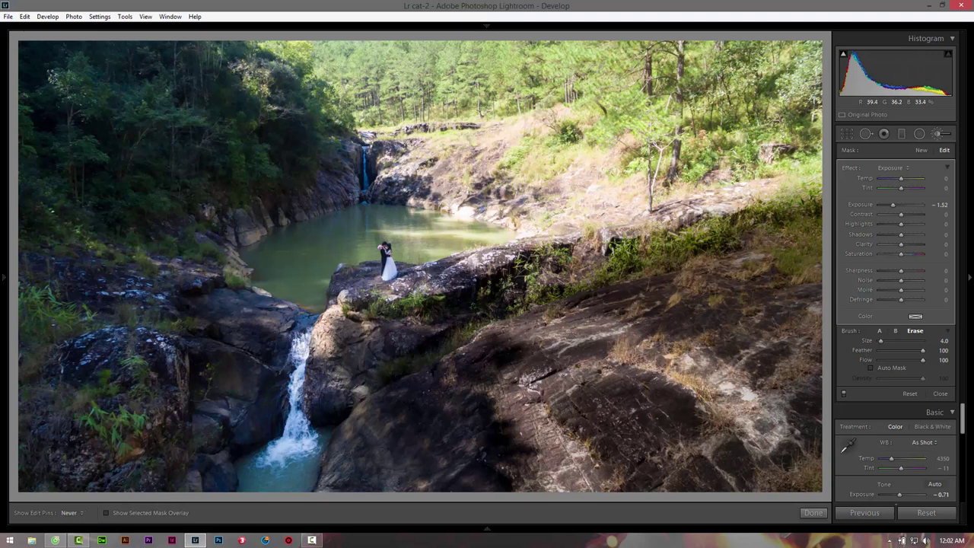
{"action": "key", "text": "h"}
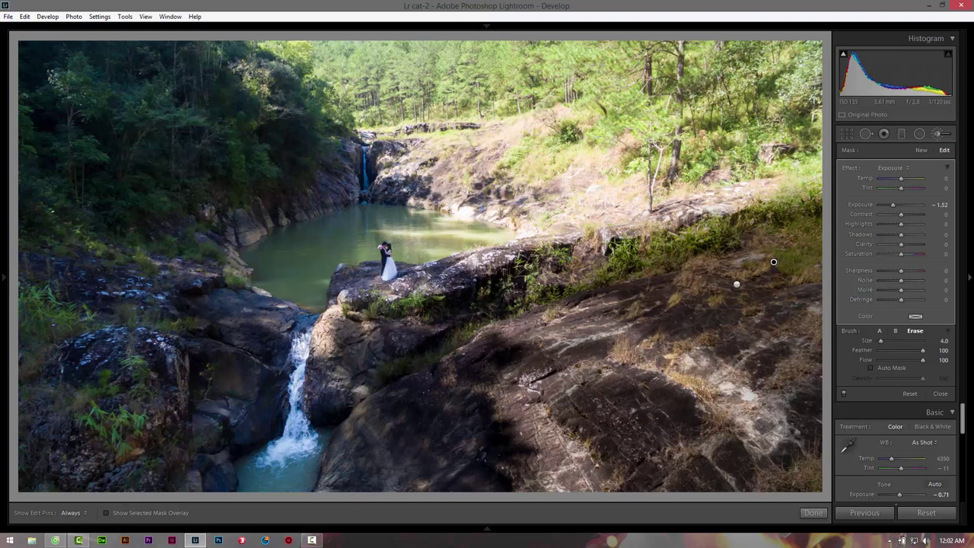
{"action": "key", "text": "h"}
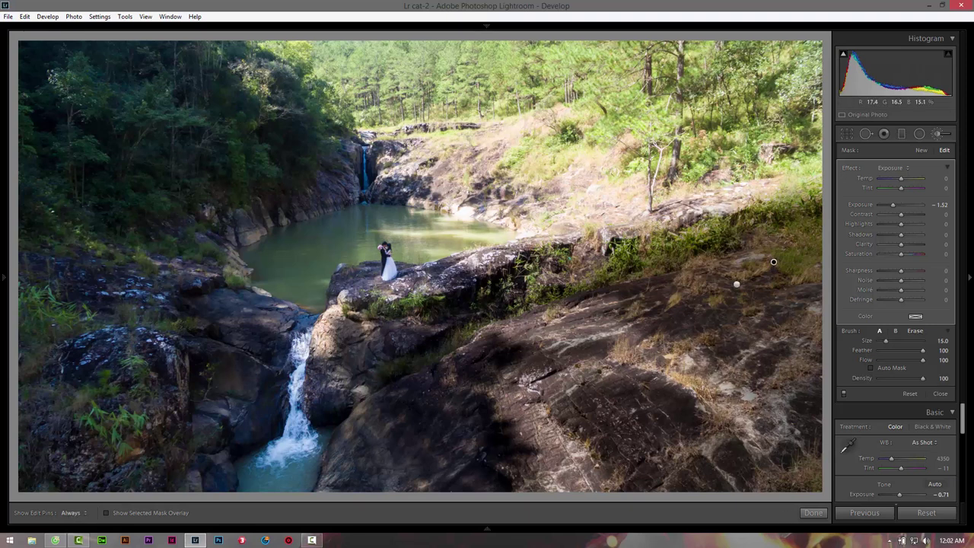
{"action": "key", "text": "h"}
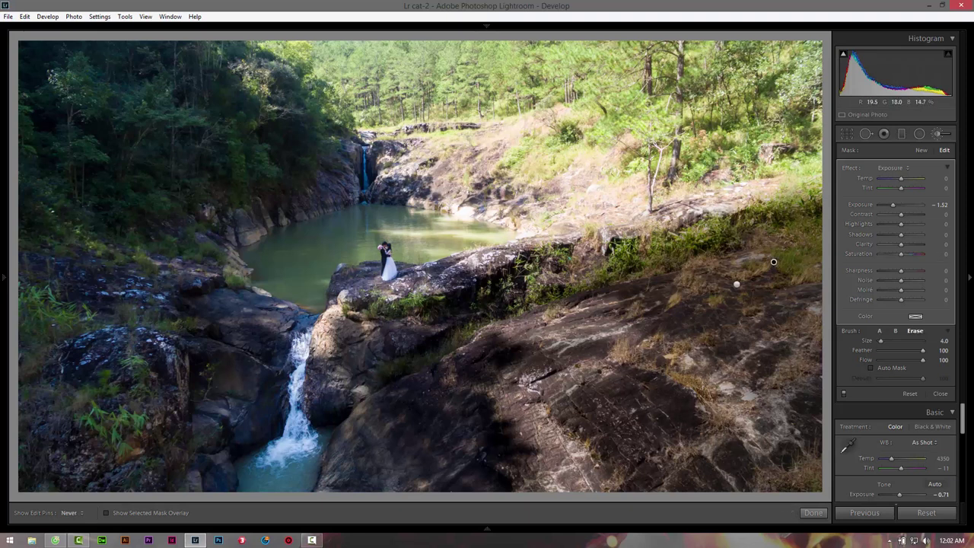
{"action": "left_click_drag", "start_coordinate": [669, 306], "coordinate": [799, 336]}
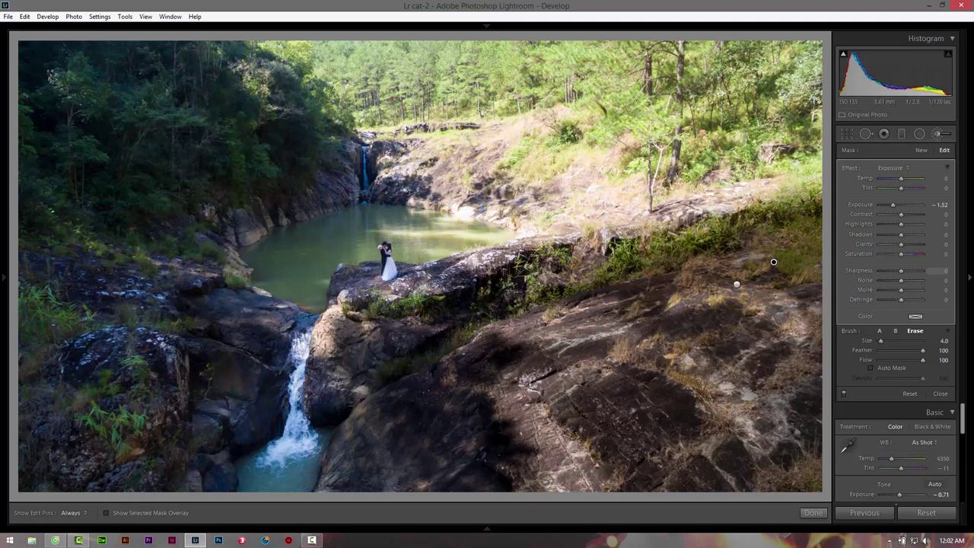
Undo the erase stroke, soften the brush feather and set flow to 46
{"action": "key", "text": "ctrl+z"}
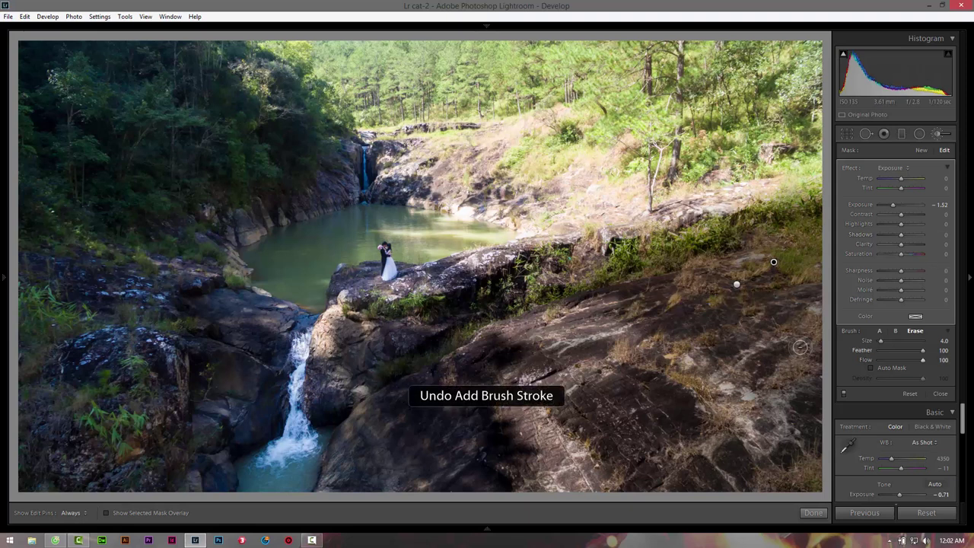
{"action": "key", "text": "shift+bracketleft"}
{"action": "key", "text": "shift+bracketleft"}
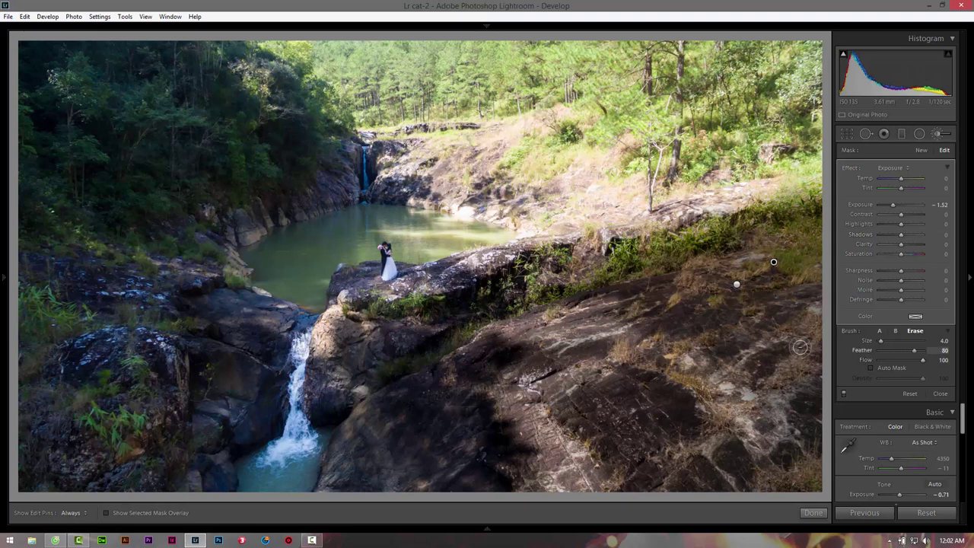
{"action": "key", "text": "4"}
{"action": "key", "text": "6"}
{"action": "key", "text": "h"}
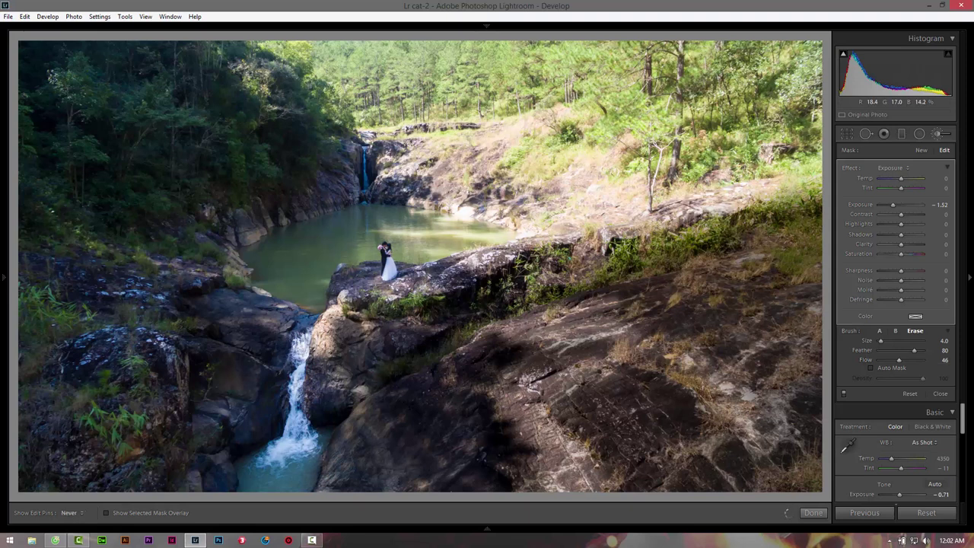
{"action": "key", "text": "h"}
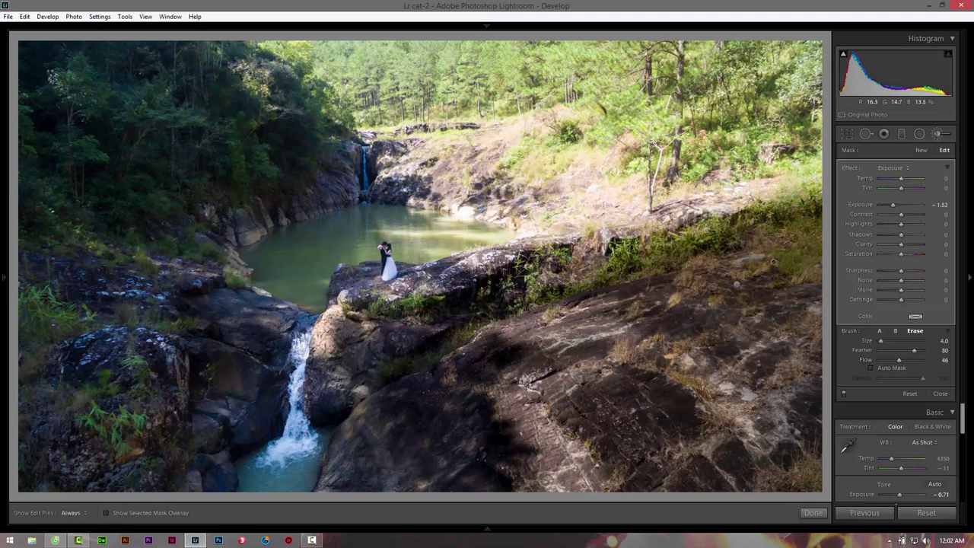
{"action": "key", "text": "h"}
{"action": "key", "text": "h"}
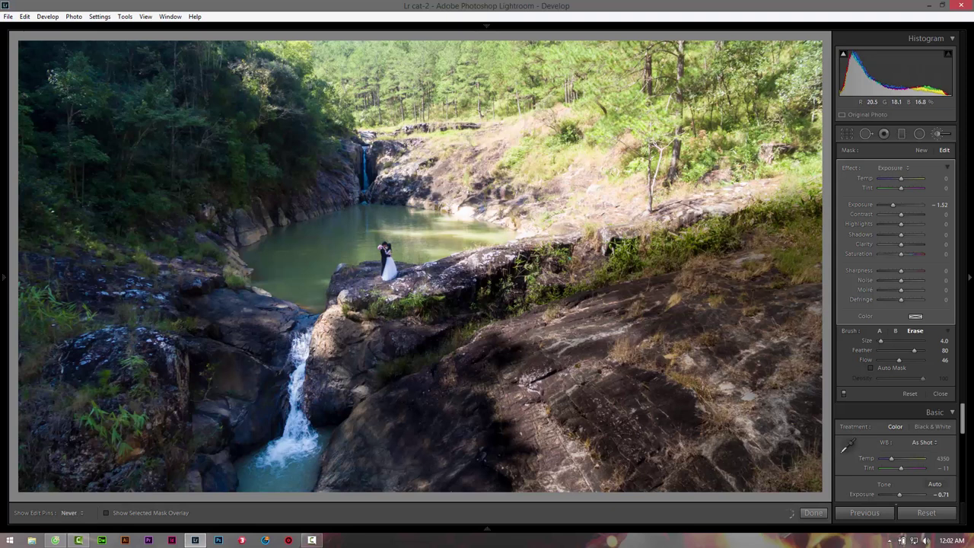
{"action": "key", "text": "h"}
{"action": "key", "text": "h"}
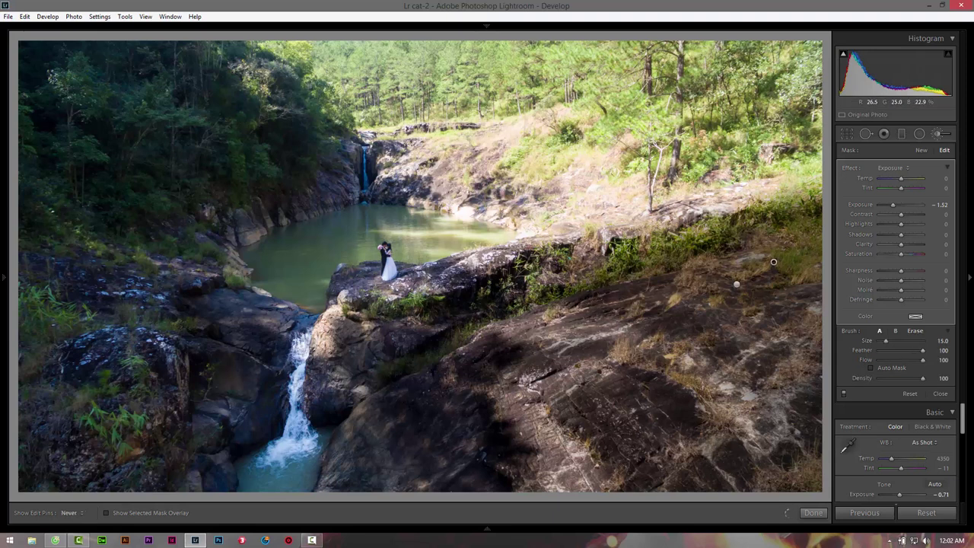
{"action": "key", "text": "z"}
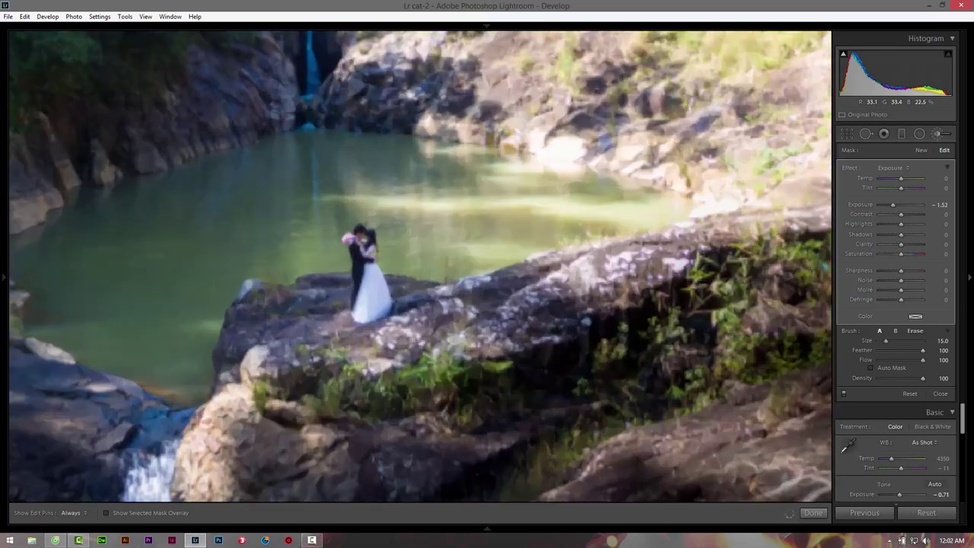
{"action": "key", "text": "z"}
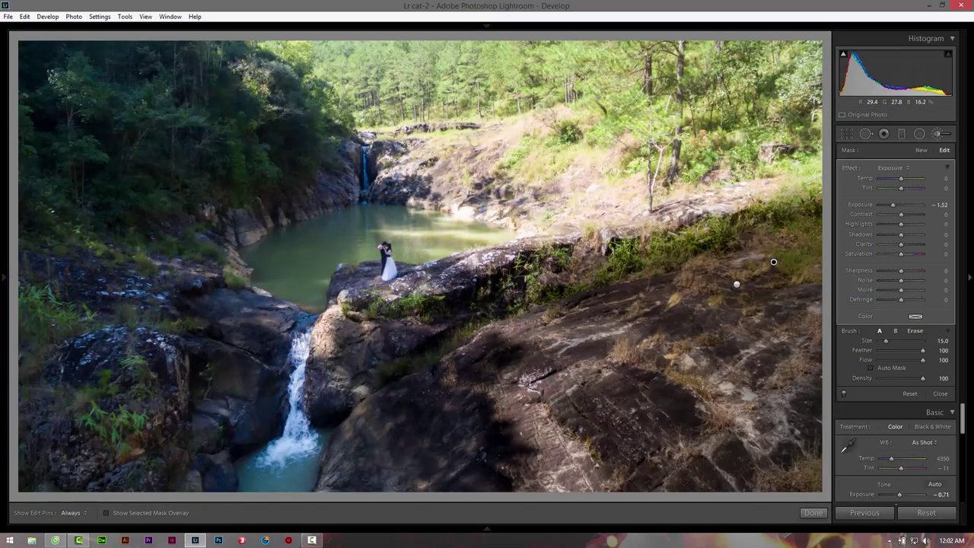
Select the first rock-darkening adjustment and ease its Exposure to −1.33
{"action": "left_click", "coordinate": [737, 284]}
{"action": "left_click_drag", "start_coordinate": [941, 204], "coordinate": [953, 205]}
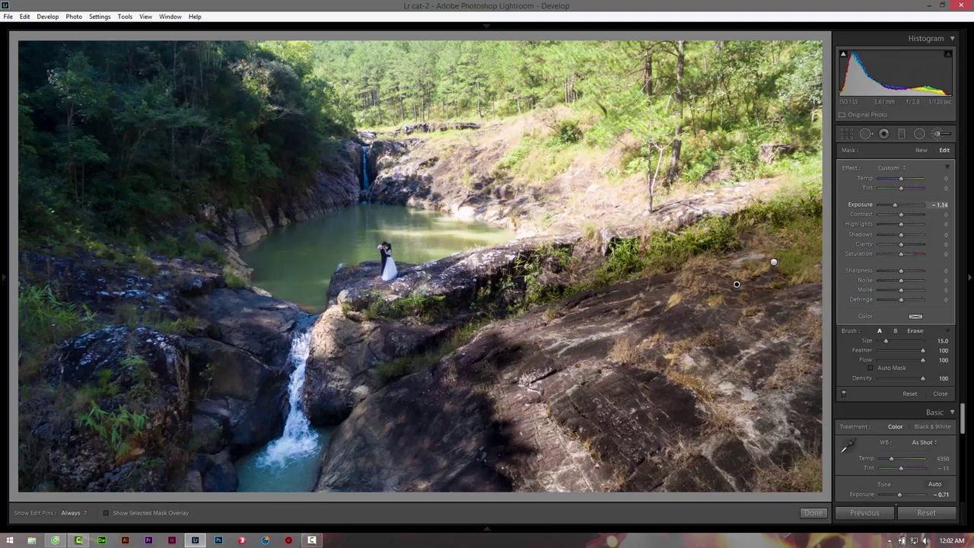
{"action": "left_click_drag", "start_coordinate": [941, 205], "coordinate": [930, 205]}
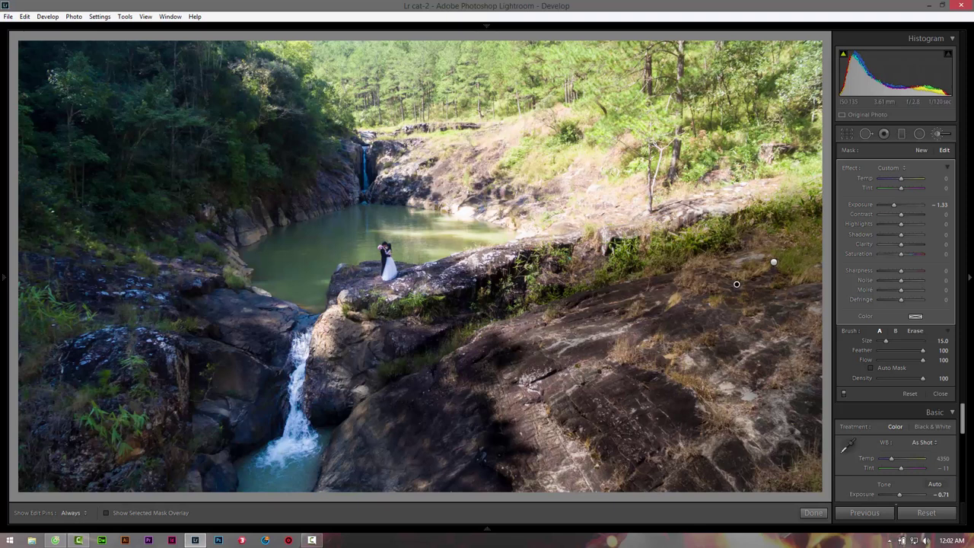
{"action": "left_click", "coordinate": [921, 150]}
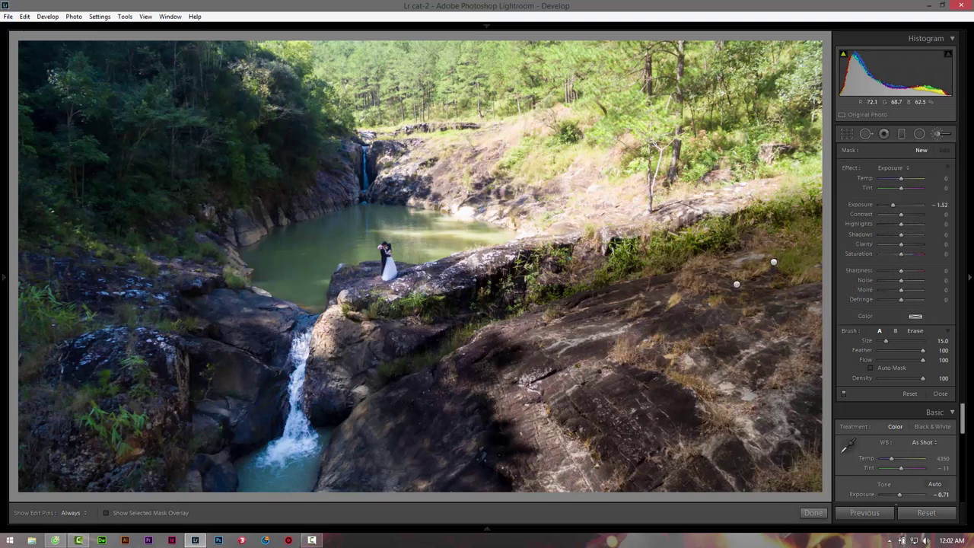
Paint a −0.76 exposure brush adjustment over the sunlit hillside above the pool
{"action": "left_click_drag", "start_coordinate": [896, 204], "coordinate": [898, 204]}
{"action": "key", "text": "bracketright"}
{"action": "left_click_drag", "start_coordinate": [505, 187], "coordinate": [753, 121]}
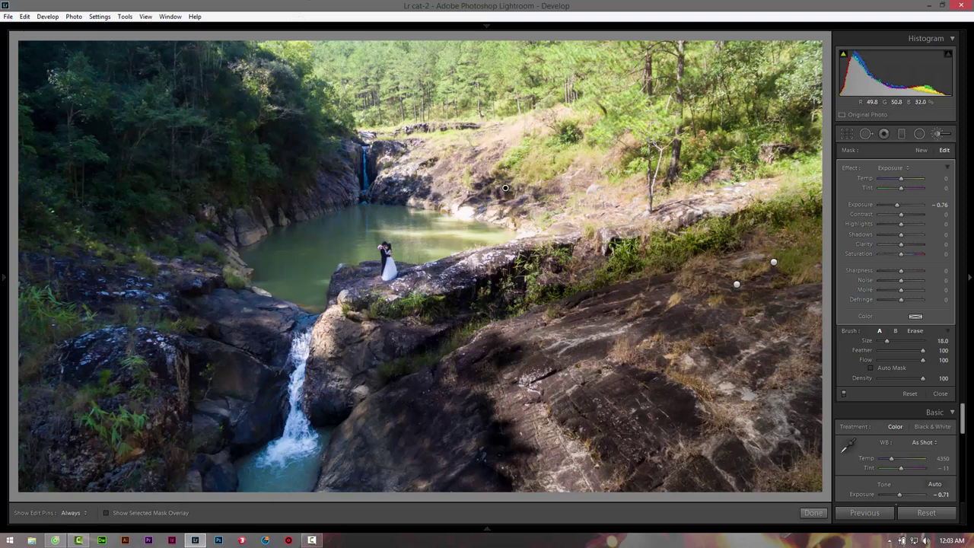
{"action": "key", "text": "h"}
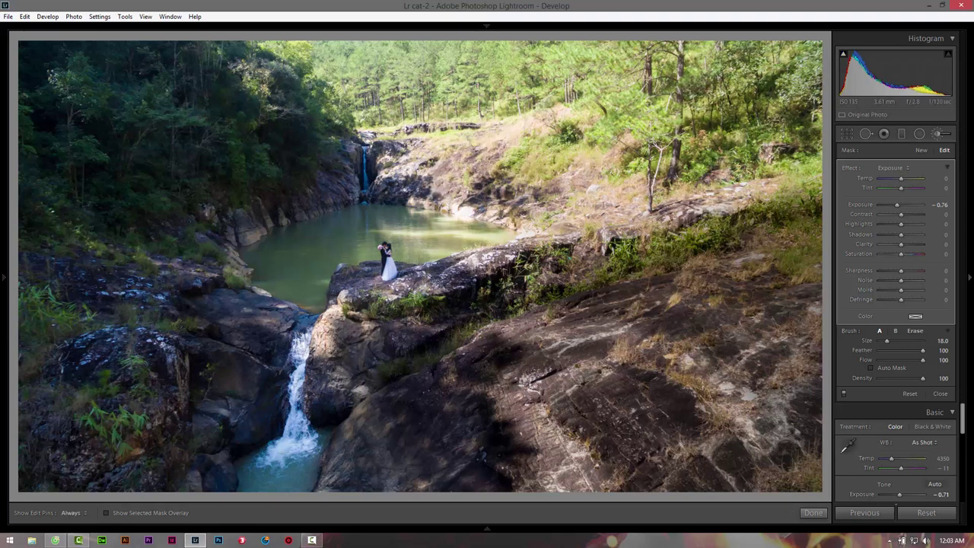
{"action": "key", "text": "h"}
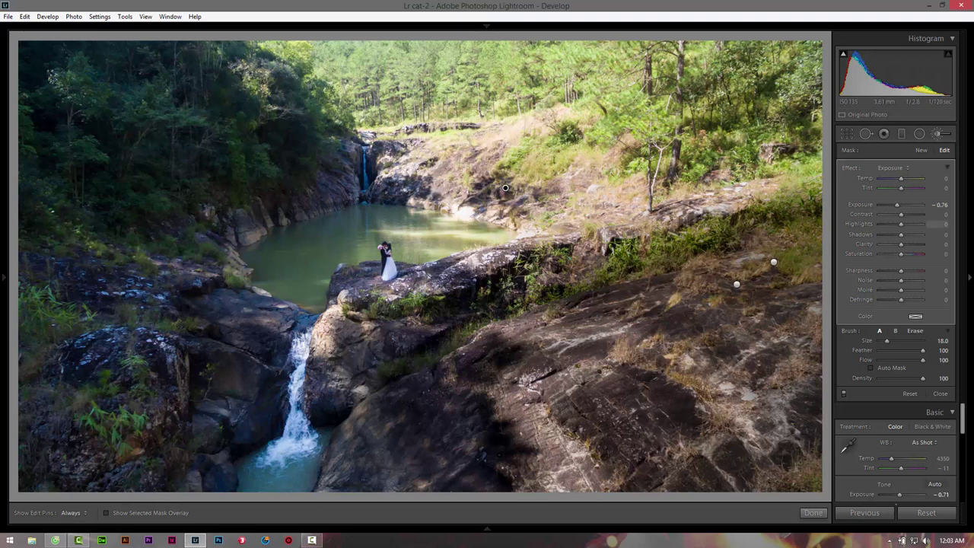
{"action": "key", "text": "minus"}
{"action": "key", "text": "minus"}
{"action": "key", "text": "minus"}
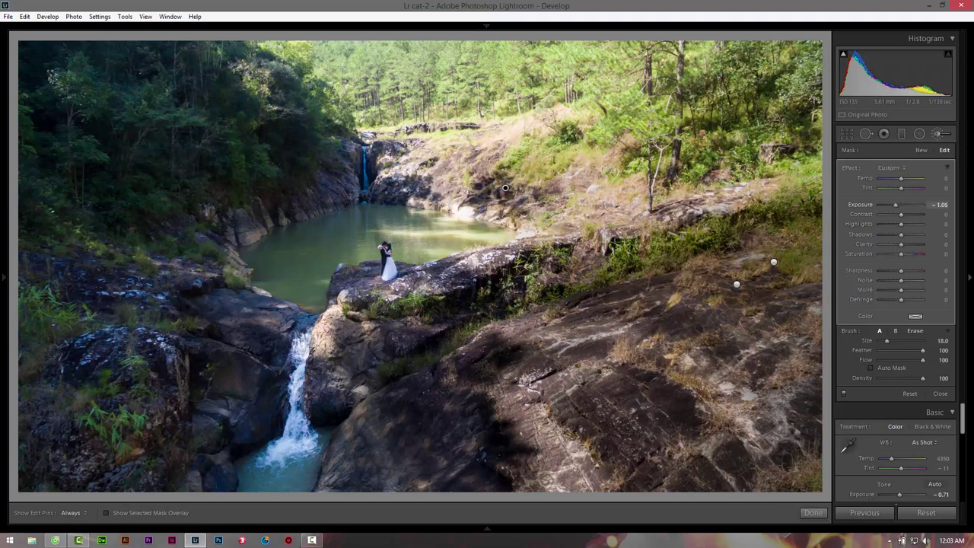
{"action": "key", "text": "ctrl+z"}
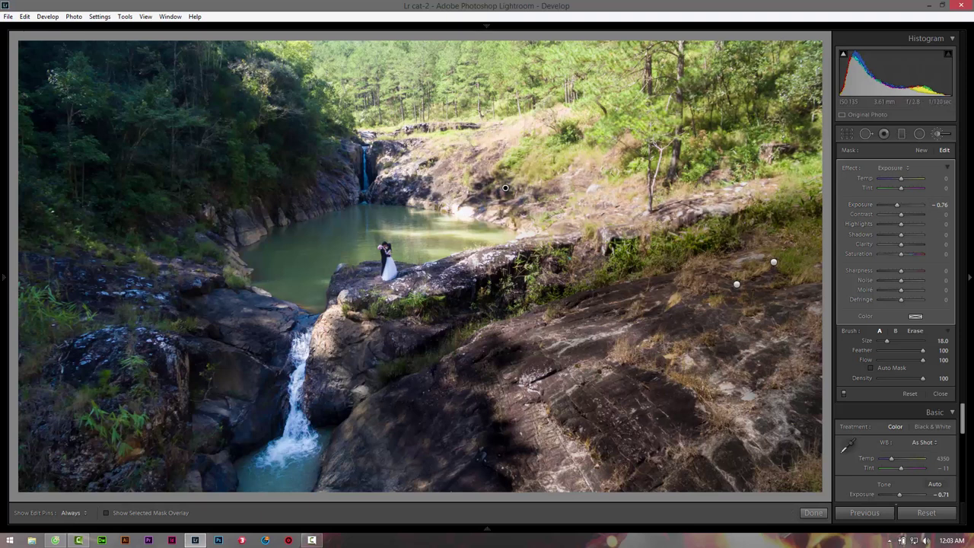
{"action": "left_click", "coordinate": [919, 133]}
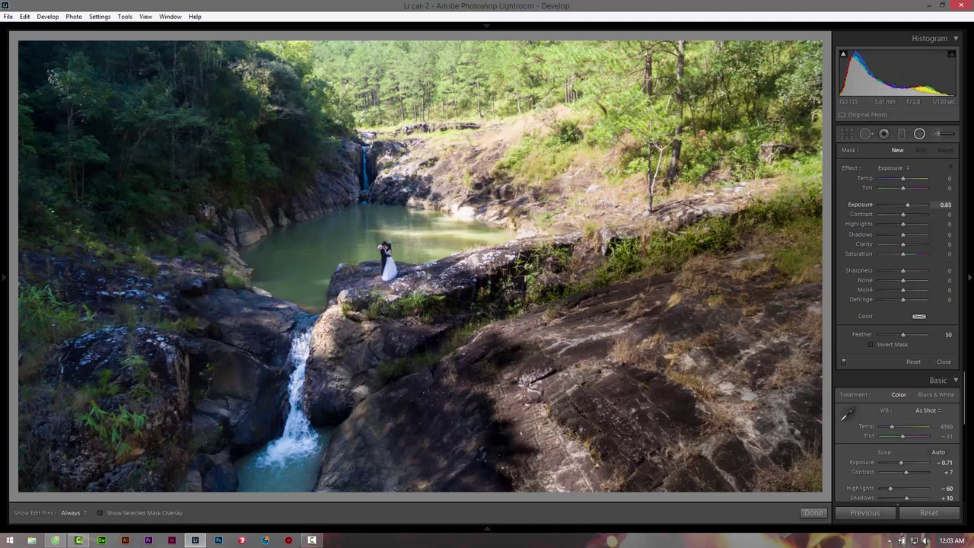
Draw an inverted radial filter ellipse around the pool and couple
{"action": "left_click_drag", "start_coordinate": [355, 238], "coordinate": [158, 163]}
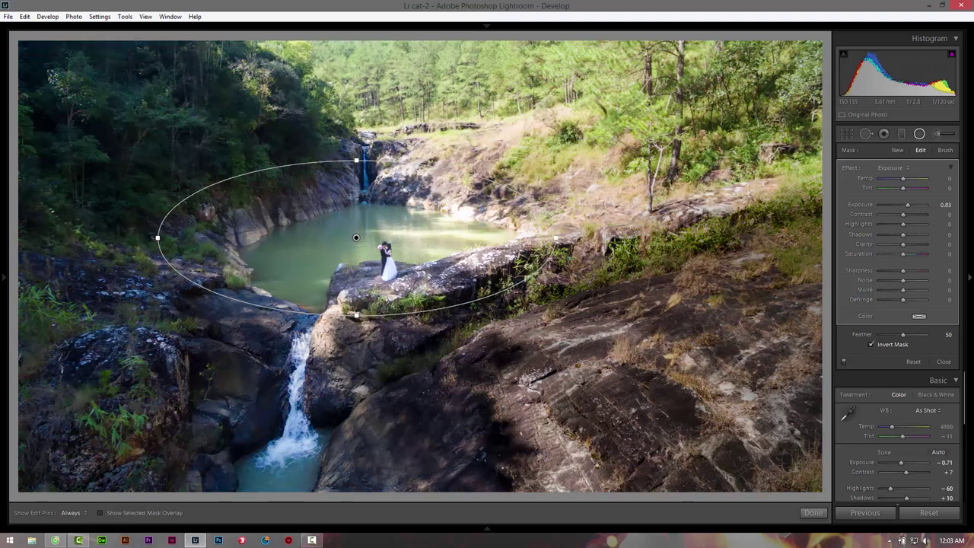
{"action": "left_click_drag", "start_coordinate": [356, 237], "coordinate": [371, 238]}
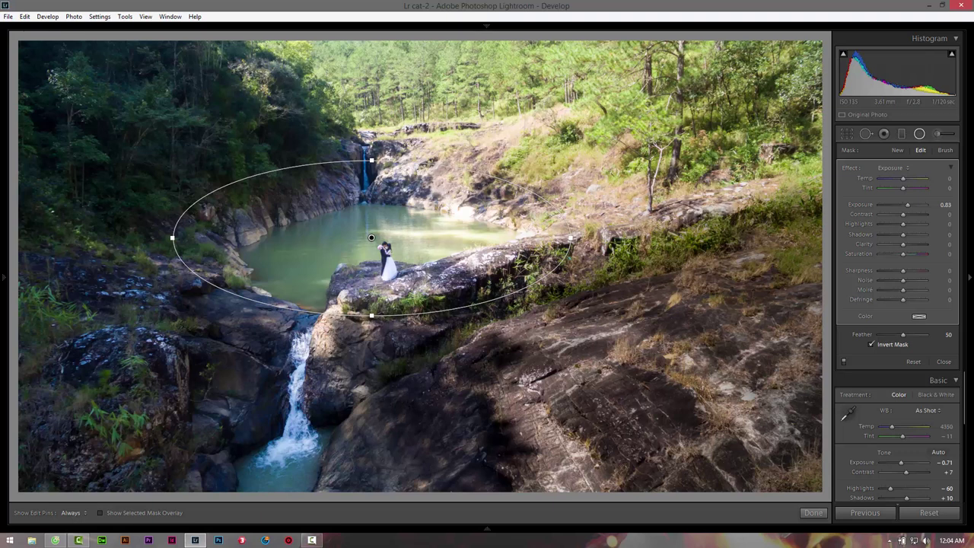
{"action": "key", "text": "apostrophe"}
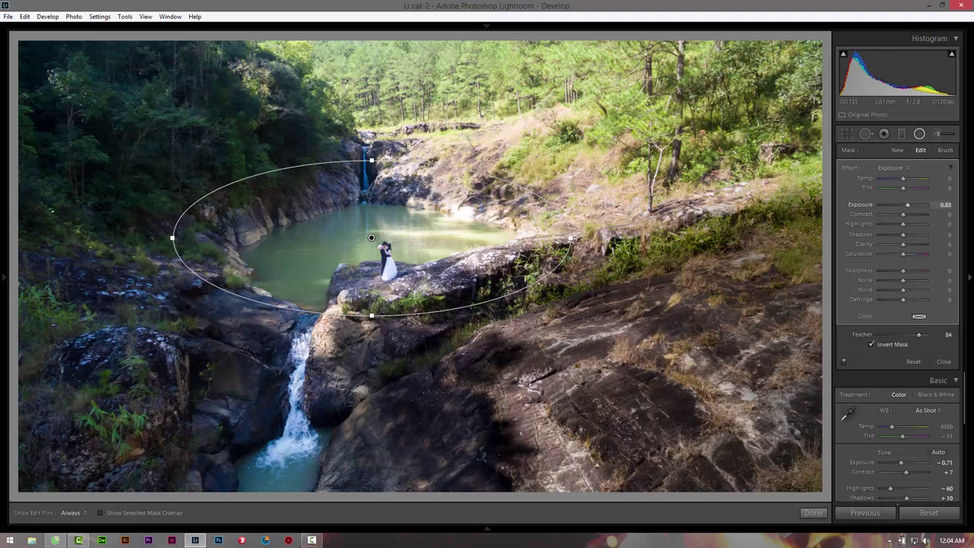
Raise filter Exposure to +1.10 and Saturation to 50, lower Highlights, tint green, Temp −8
{"action": "left_click_drag", "start_coordinate": [908, 205], "coordinate": [908, 205]}
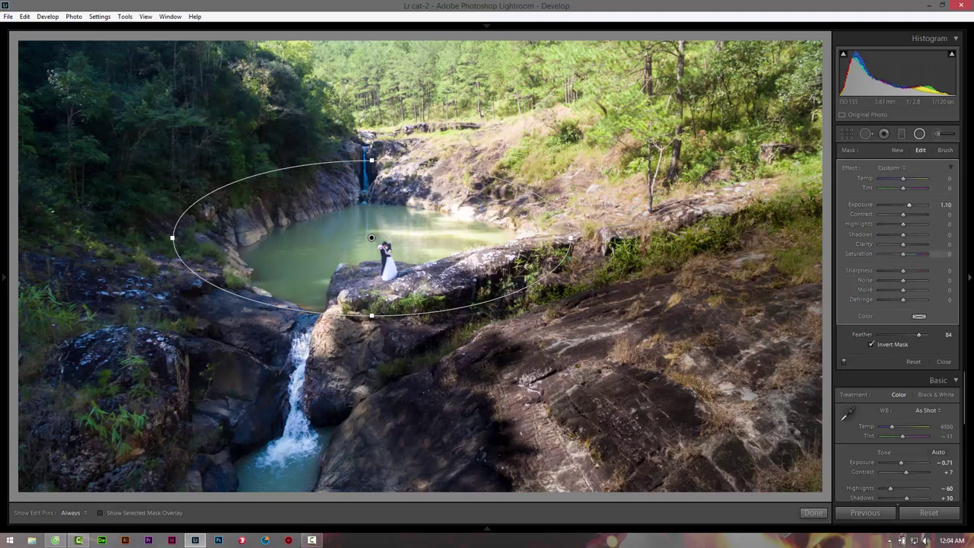
{"action": "left_click_drag", "start_coordinate": [903, 254], "coordinate": [906, 254]}
{"action": "left_click_drag", "start_coordinate": [905, 223], "coordinate": [899, 224]}
{"action": "left_click_drag", "start_coordinate": [903, 187], "coordinate": [901, 187]}
{"action": "left_click_drag", "start_coordinate": [900, 178], "coordinate": [898, 178]}
{"action": "left_click", "coordinate": [920, 316]}
Tint the pool's radial filter mask yellow-green
{"action": "mouse_move", "coordinate": [746, 342]}
{"action": "left_mouse_down"}
{"action": "mouse_move", "coordinate": [777, 350]}
{"action": "mouse_move", "coordinate": [778, 338]}
{"action": "mouse_move", "coordinate": [756, 345]}
{"action": "left_mouse_up"}
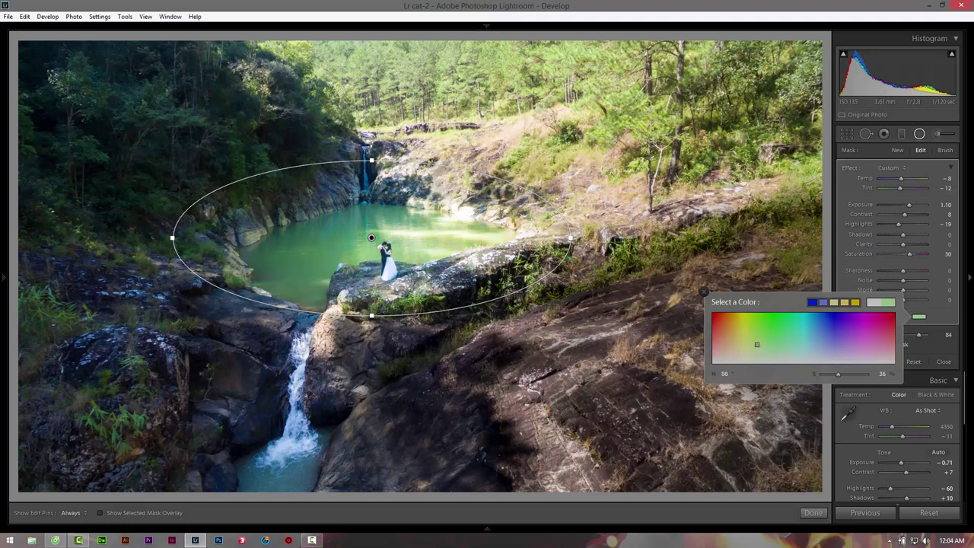
{"action": "key", "text": "Escape"}
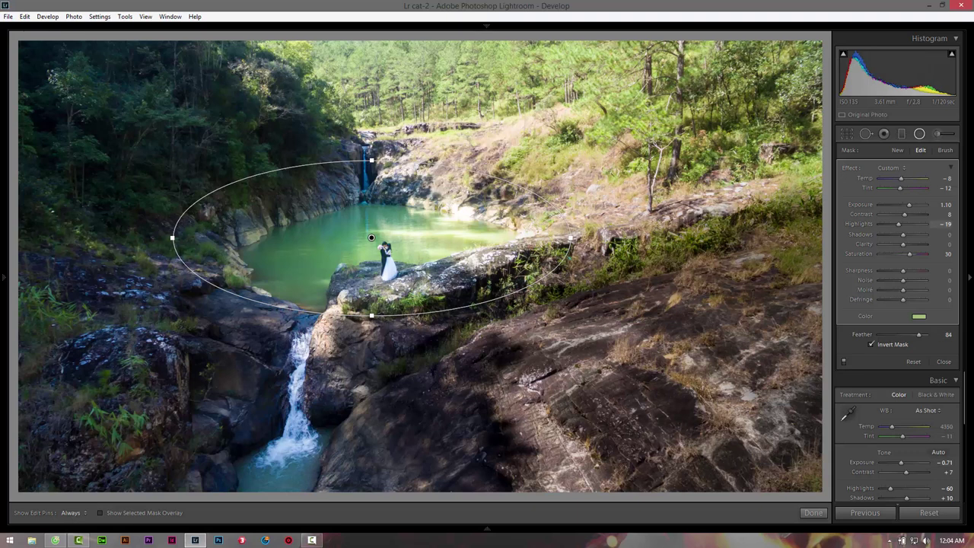
{"action": "left_click", "coordinate": [812, 512]}
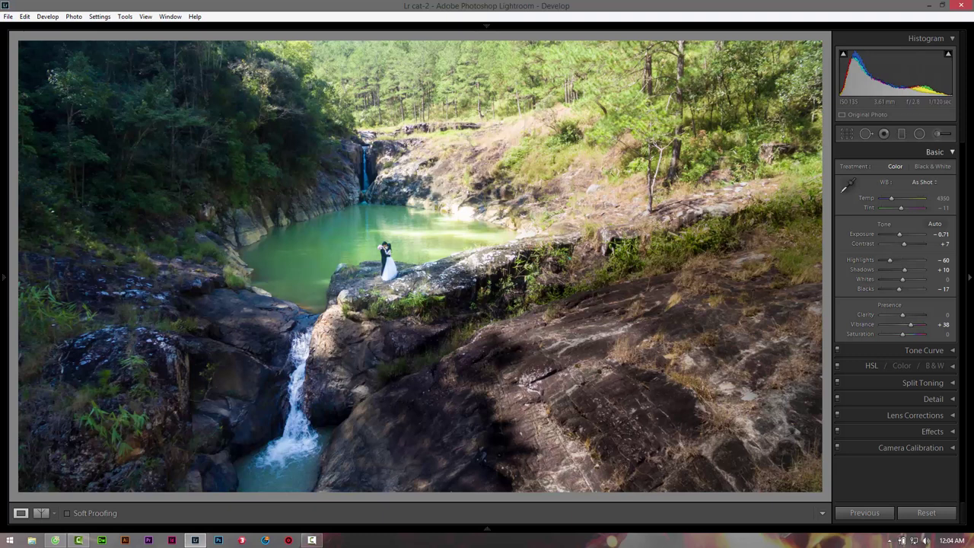
Raise the pool radial filter's exposure to +1.36
{"action": "left_click", "coordinate": [919, 133]}
{"action": "left_click", "coordinate": [371, 237]}
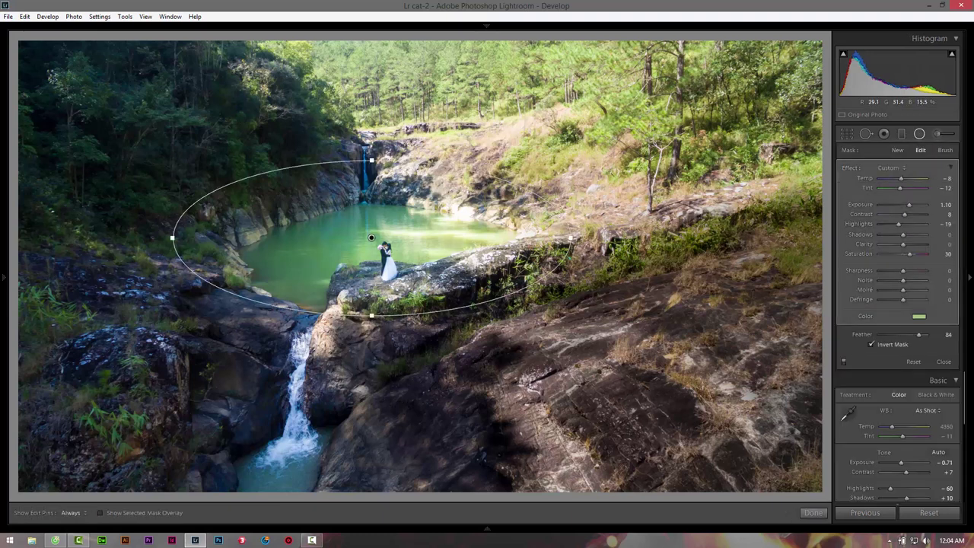
{"action": "left_click_drag", "start_coordinate": [909, 205], "coordinate": [911, 205]}
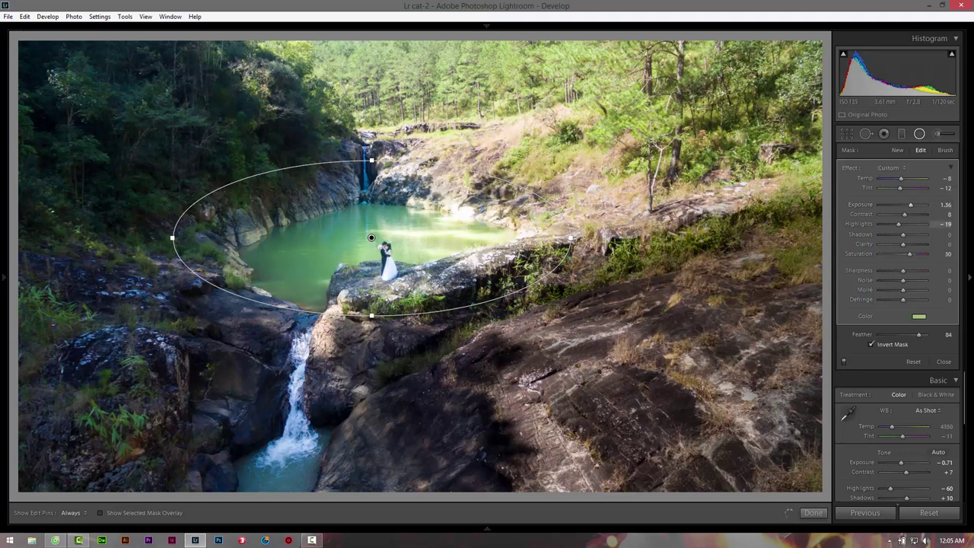
{"action": "left_click", "coordinate": [813, 513]}
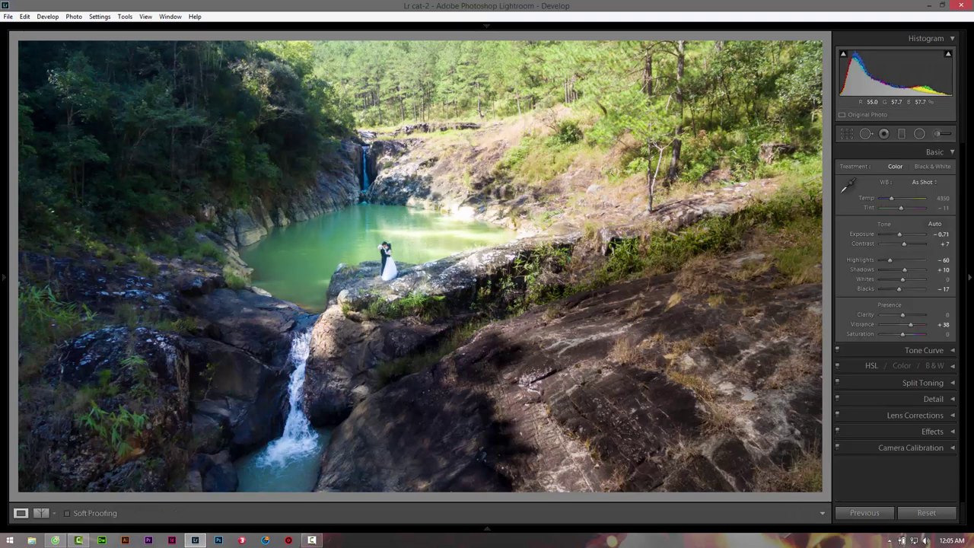
Add an inverted radial filter around the couple with Contrast +41
{"action": "key", "text": "z"}
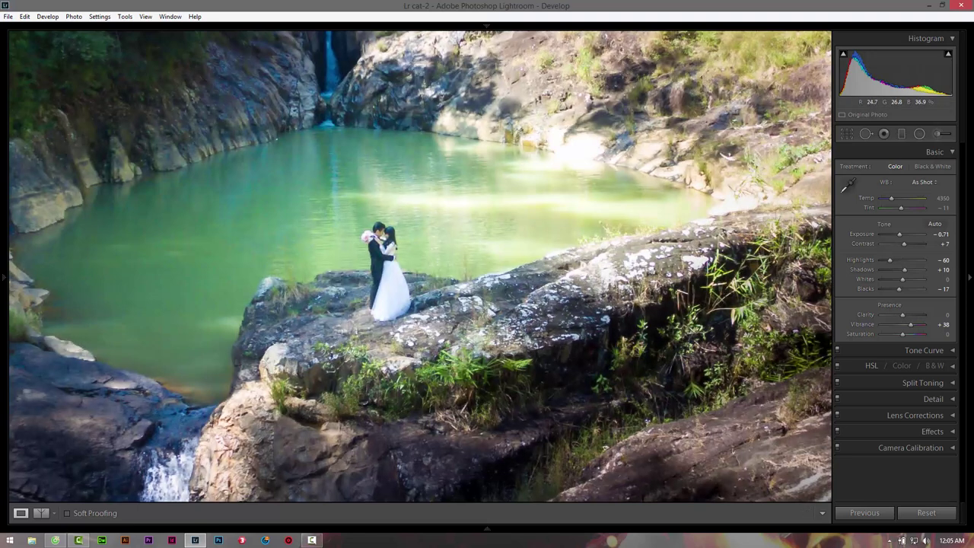
{"action": "key", "text": "shift+m"}
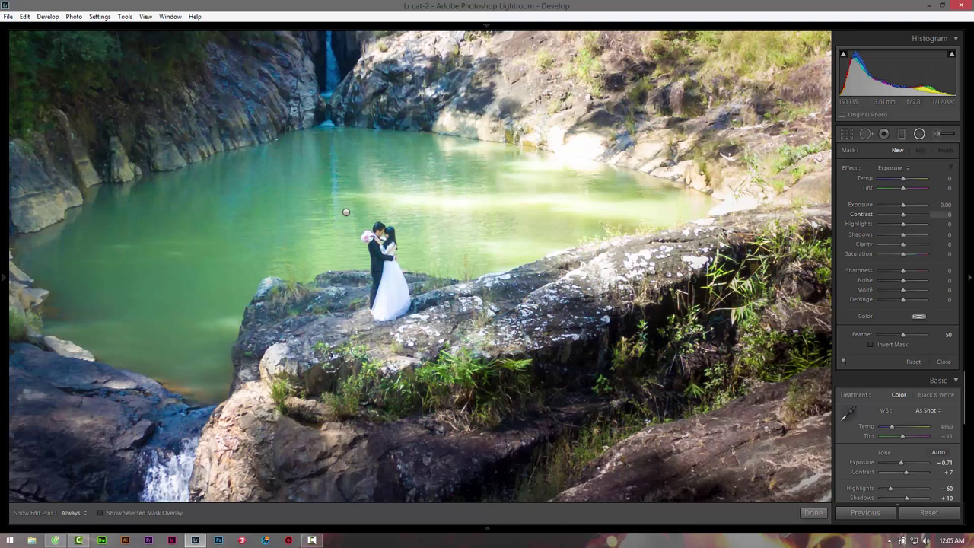
{"action": "left_click_drag", "start_coordinate": [903, 214], "coordinate": [910, 213]}
{"action": "left_click_drag", "start_coordinate": [378, 263], "coordinate": [448, 289]}
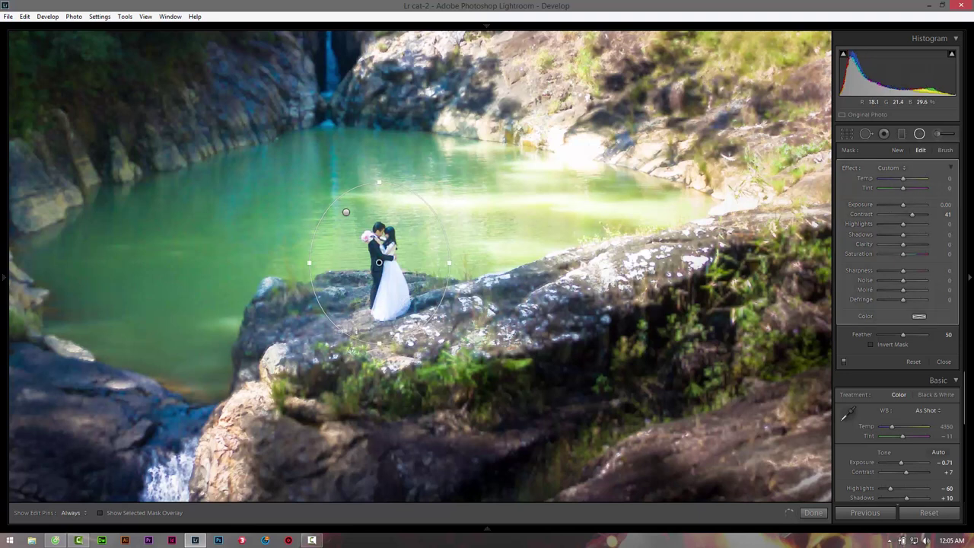
{"action": "left_click", "coordinate": [872, 344]}
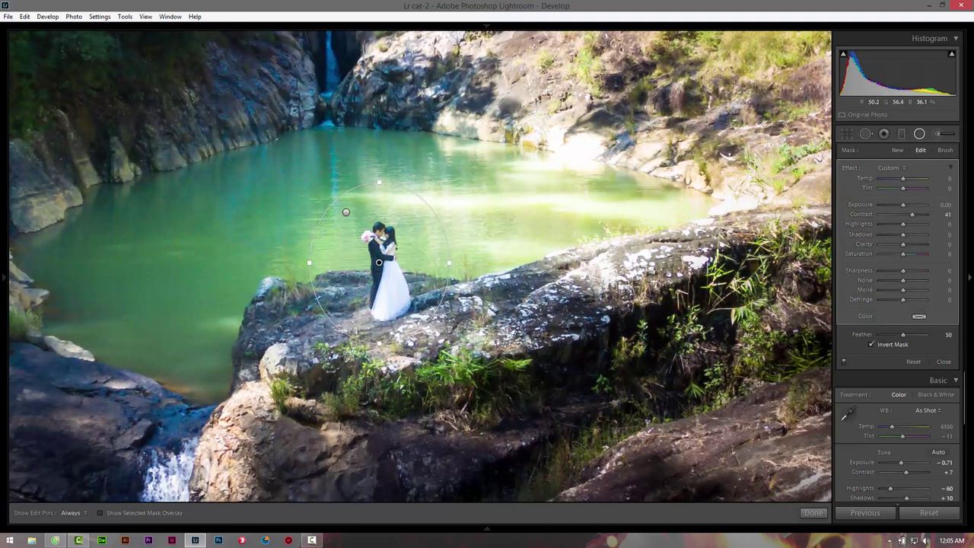
{"action": "left_click", "coordinate": [872, 344]}
{"action": "mouse_move", "coordinate": [388, 259]}
{"action": "left_mouse_down"}
{"action": "mouse_move", "coordinate": [538, 305]}
{"action": "mouse_move", "coordinate": [457, 339]}
{"action": "mouse_move", "coordinate": [380, 255]}
{"action": "left_mouse_up"}
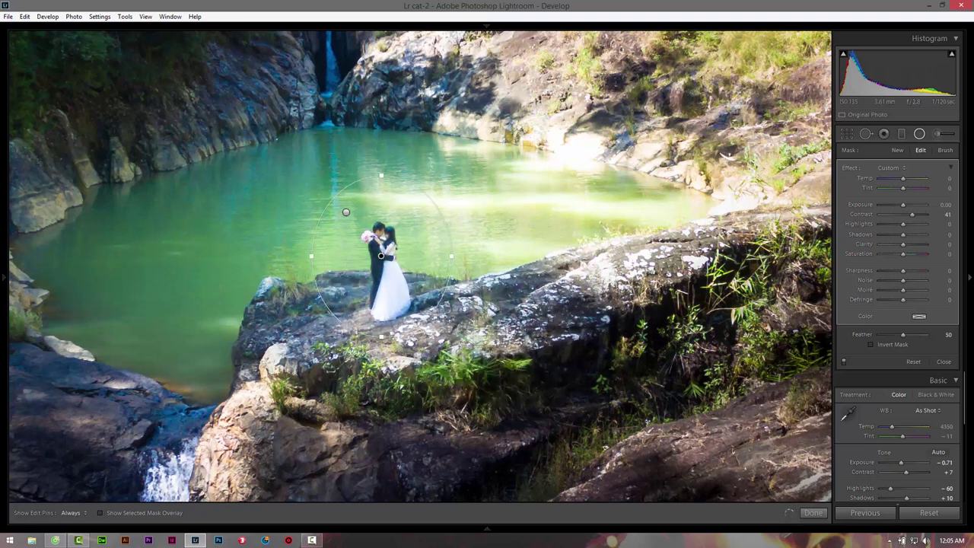
{"action": "left_click", "coordinate": [873, 344]}
{"action": "left_click", "coordinate": [812, 513]}
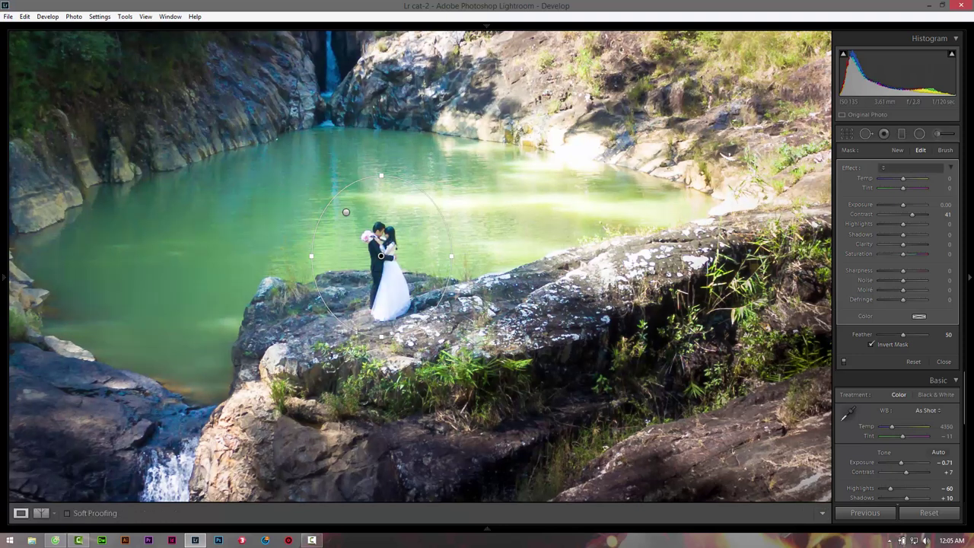
{"action": "key", "text": "z"}
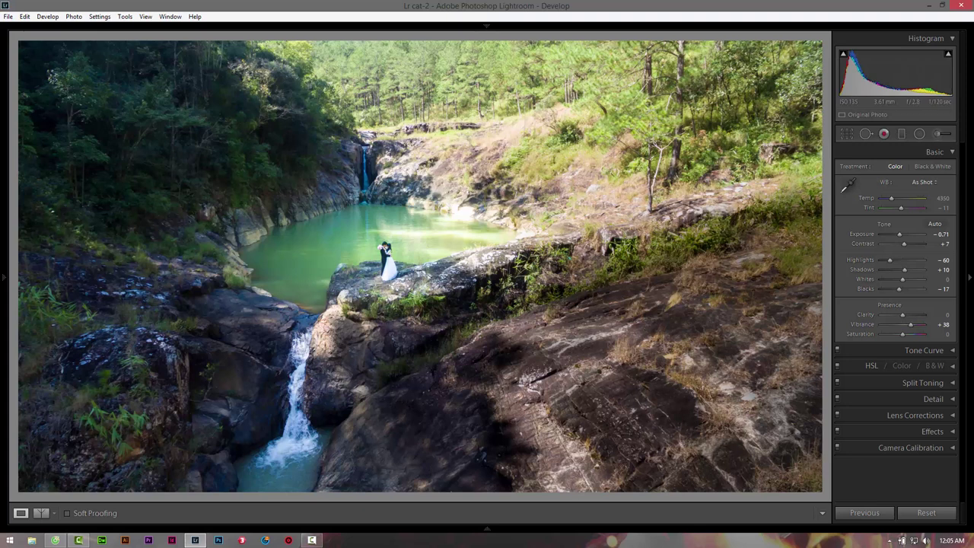
Set up an Adjustment Brush at Exposure +0.76, sized to 6
{"action": "left_click", "coordinate": [919, 133]}
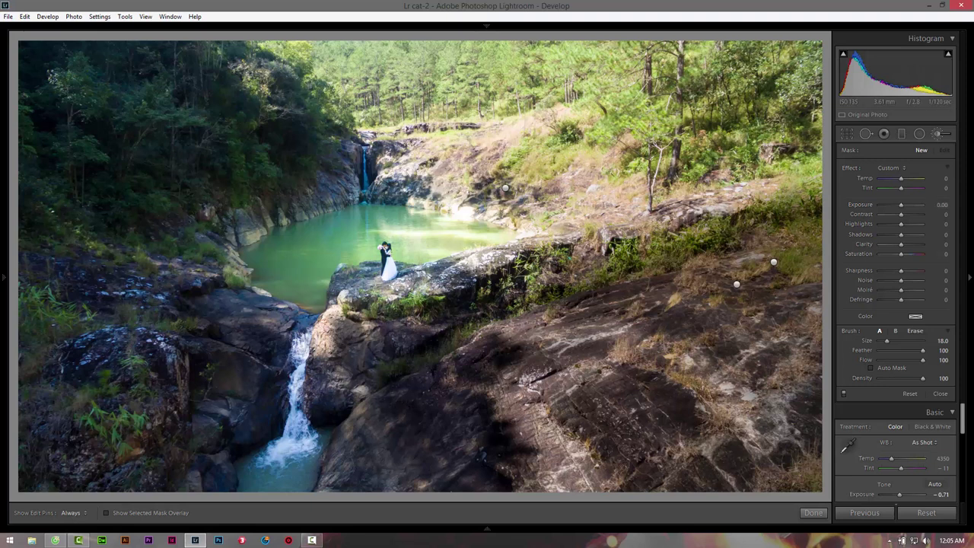
{"action": "left_click_drag", "start_coordinate": [901, 204], "coordinate": [903, 204]}
{"action": "key", "text": "bracketleft"}
{"action": "key", "text": "bracketleft"}
{"action": "key", "text": "bracketleft"}
{"action": "key", "text": "h"}
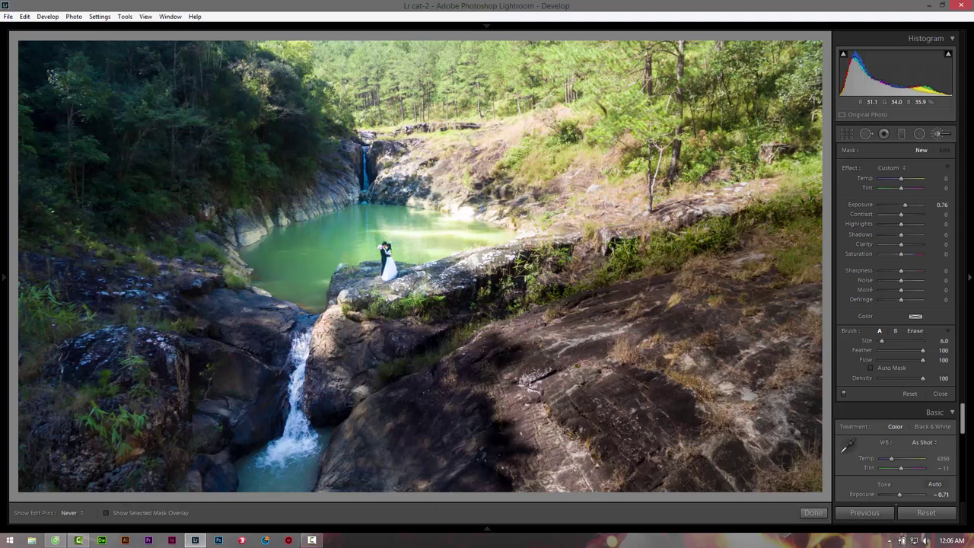
{"action": "key", "text": "h"}
{"action": "key", "text": "ctrl+z"}
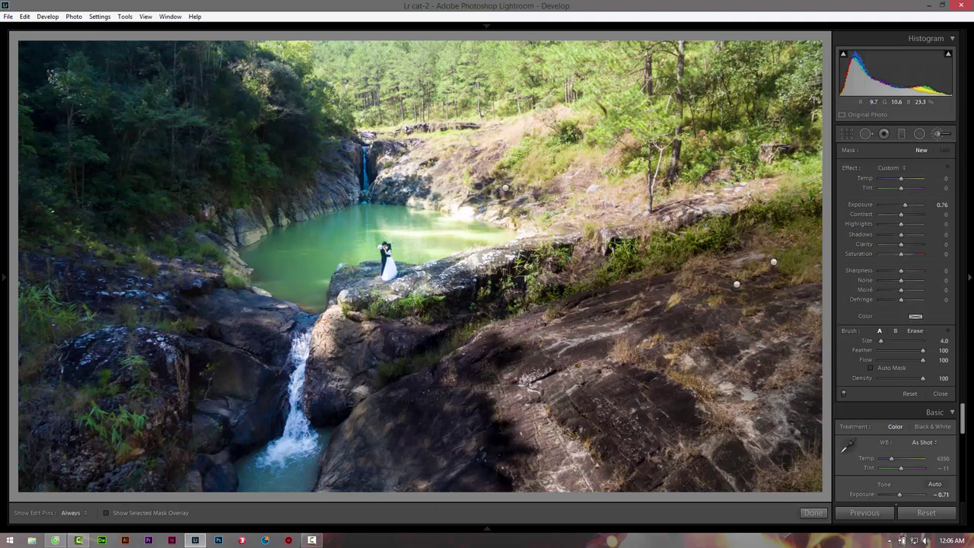
{"action": "key", "text": "bracketleft"}
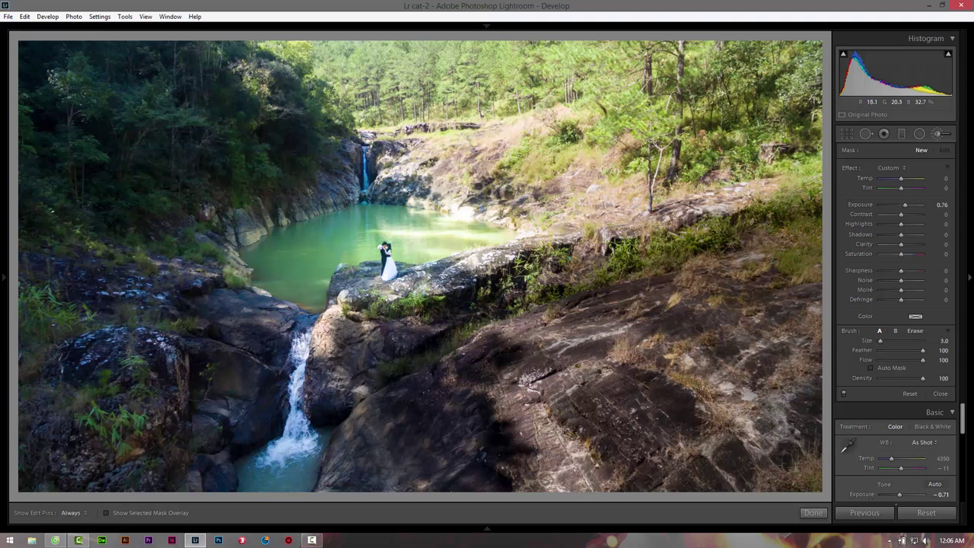
{"action": "key", "text": "bracketright"}
{"action": "key", "text": "bracketright"}
{"action": "key", "text": "bracketright"}
Paint both waterfalls and the rocks beside the lower fall
{"action": "left_click", "coordinate": [366, 155]}
{"action": "key", "text": "bracketleft"}
{"action": "key", "text": "bracketleft"}
{"action": "key", "text": "bracketleft"}
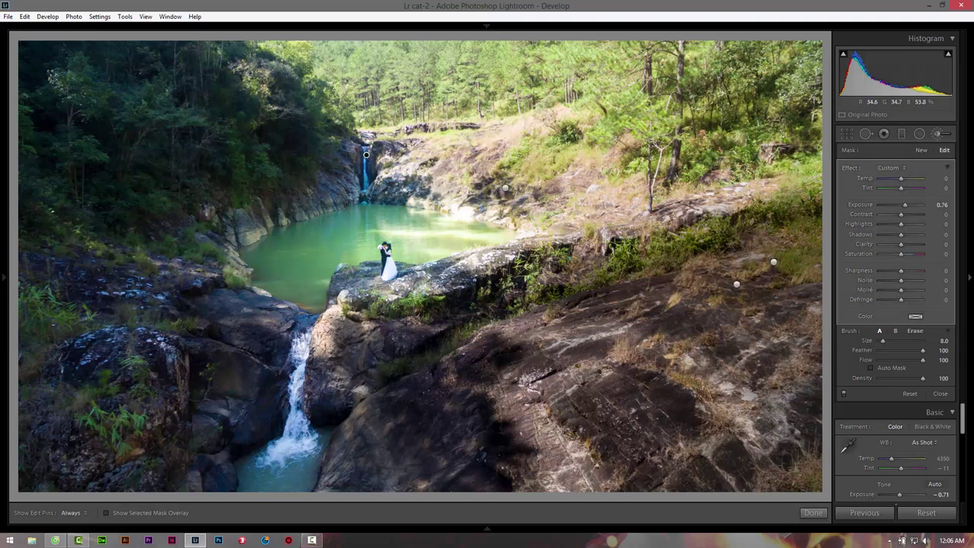
{"action": "key", "text": "h"}
{"action": "mouse_move", "coordinate": [302, 338]}
{"action": "left_mouse_down"}
{"action": "mouse_move", "coordinate": [298, 426]}
{"action": "mouse_move", "coordinate": [282, 487]}
{"action": "mouse_move", "coordinate": [314, 430]}
{"action": "mouse_move", "coordinate": [289, 487]}
{"action": "mouse_move", "coordinate": [319, 437]}
{"action": "left_mouse_up"}
{"action": "mouse_move", "coordinate": [251, 472]}
{"action": "left_mouse_down"}
{"action": "mouse_move", "coordinate": [288, 437]}
{"action": "mouse_move", "coordinate": [334, 431]}
{"action": "left_mouse_up"}
{"action": "key", "text": "h"}
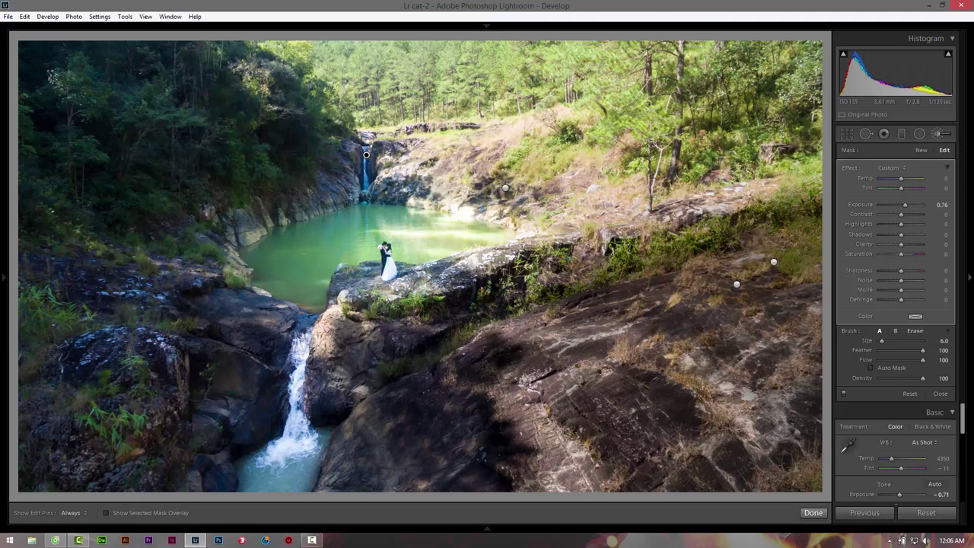
Reopen the Adjustment Brush at Exposure +0.48 and paint the pool's left side
{"action": "left_click", "coordinate": [813, 512]}
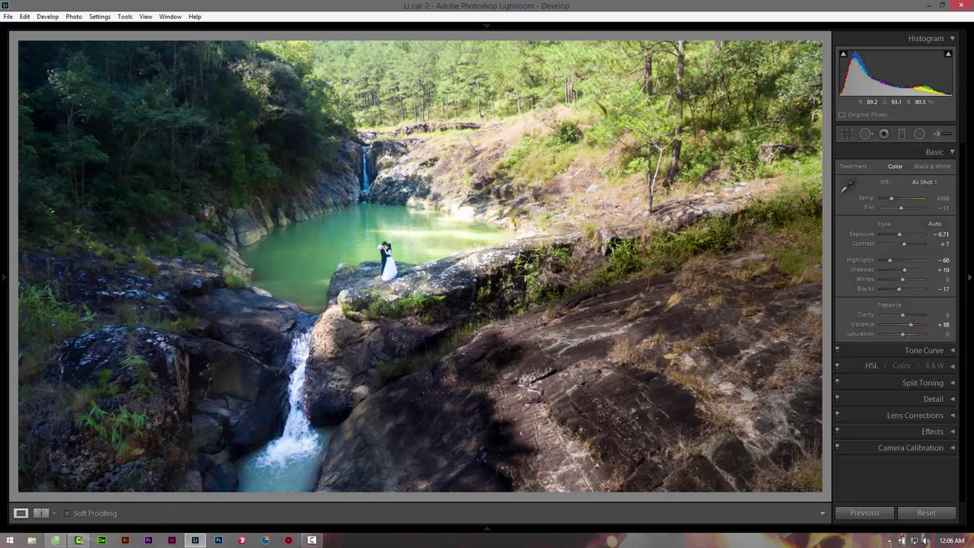
{"action": "key", "text": "k"}
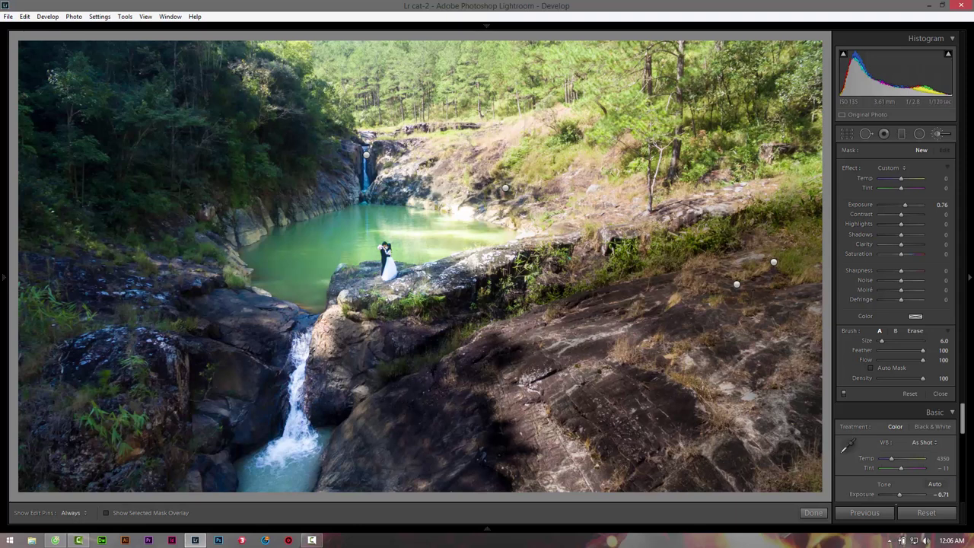
{"action": "double_click", "coordinate": [861, 205]}
{"action": "left_click_drag", "start_coordinate": [860, 205], "coordinate": [883, 204]}
{"action": "left_click", "coordinate": [247, 232]}
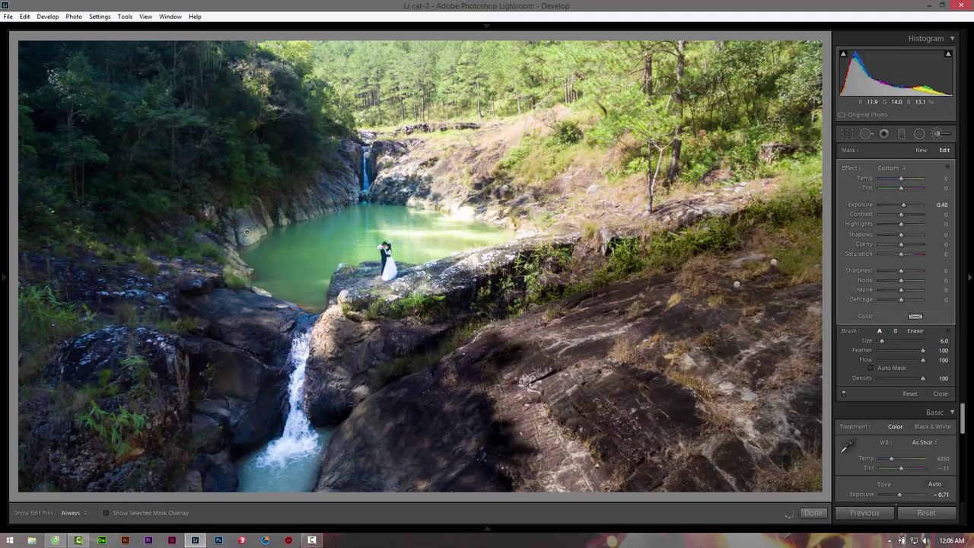
Resize the brush to 3.0, compare with pins hidden, and start a new mask
{"action": "key", "text": "bracketleft"}
{"action": "key", "text": "bracketleft"}
{"action": "key", "text": "h"}
{"action": "key", "text": "h"}
{"action": "key", "text": "bracketleft"}
{"action": "key", "text": "bracketleft"}
{"action": "key", "text": "h"}
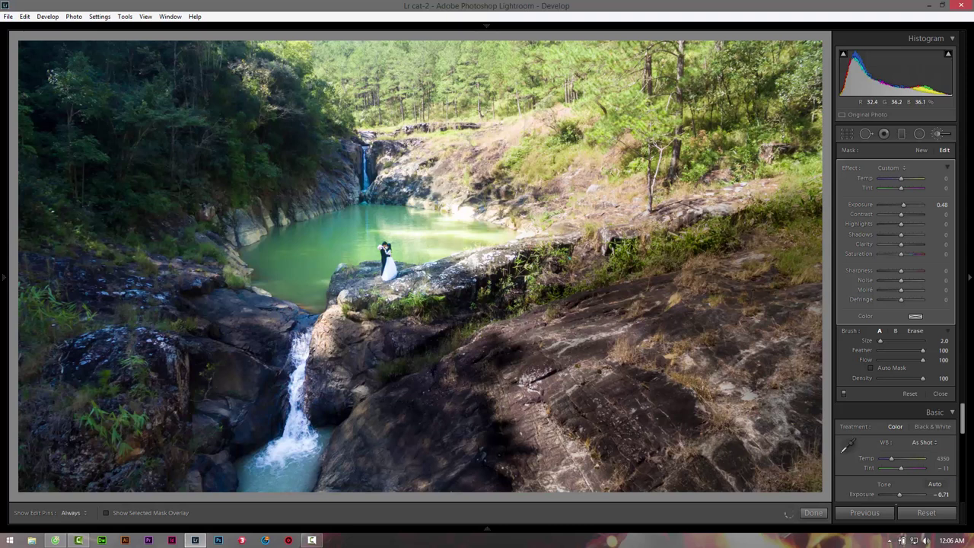
{"action": "key", "text": "h"}
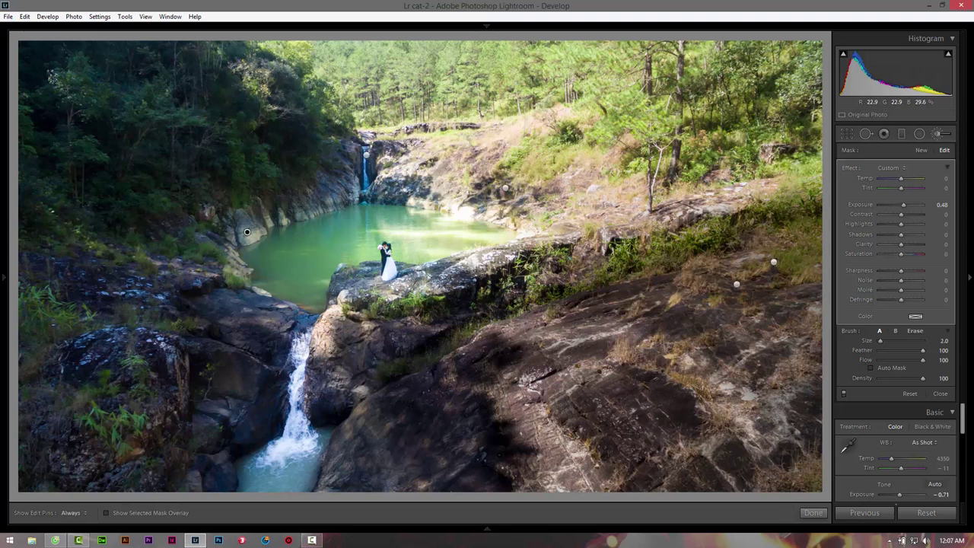
{"action": "key", "text": "bracketright"}
{"action": "key", "text": "h"}
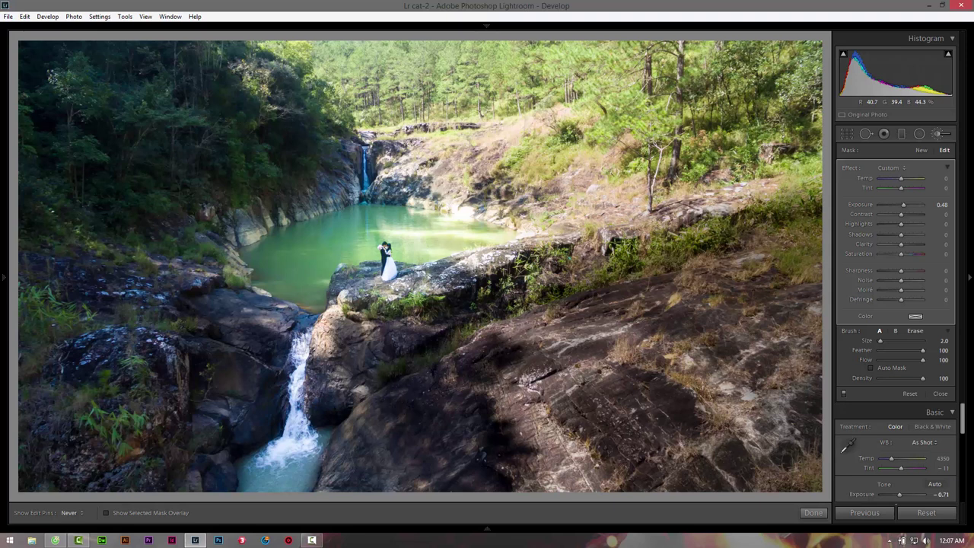
{"action": "key", "text": "h"}
{"action": "key", "text": "h"}
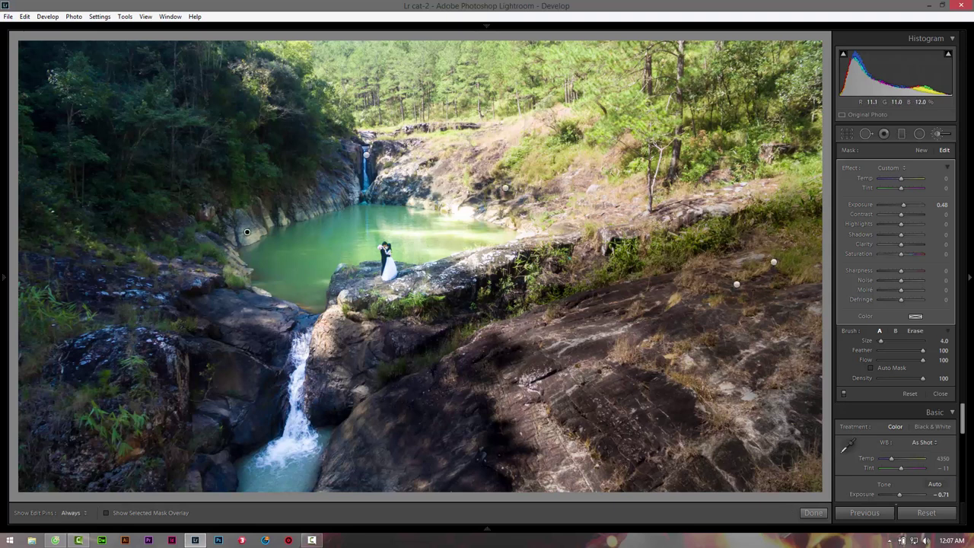
{"action": "key", "text": "bracketright"}
{"action": "key", "text": "bracketright"}
{"action": "key", "text": "bracketright"}
{"action": "key", "text": "h"}
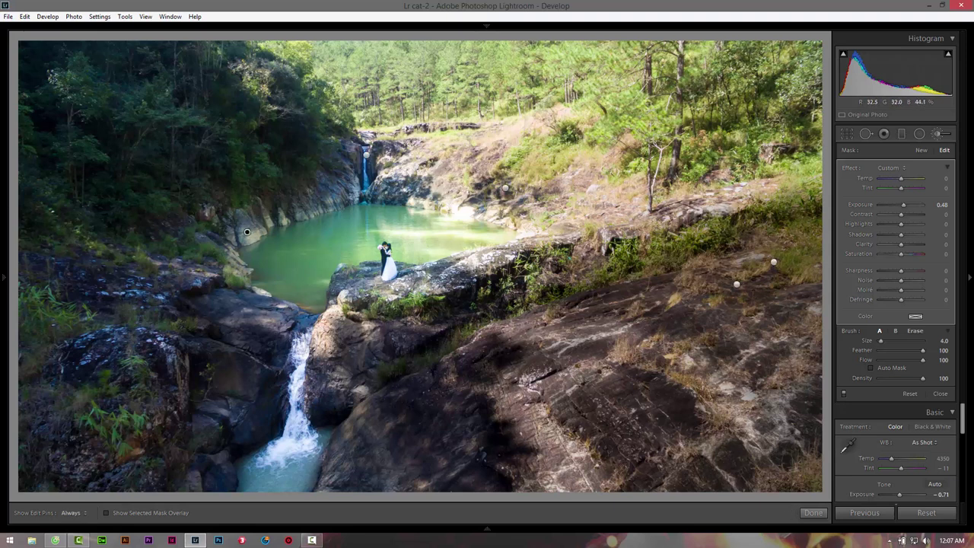
{"action": "key", "text": "h"}
{"action": "key", "text": "h"}
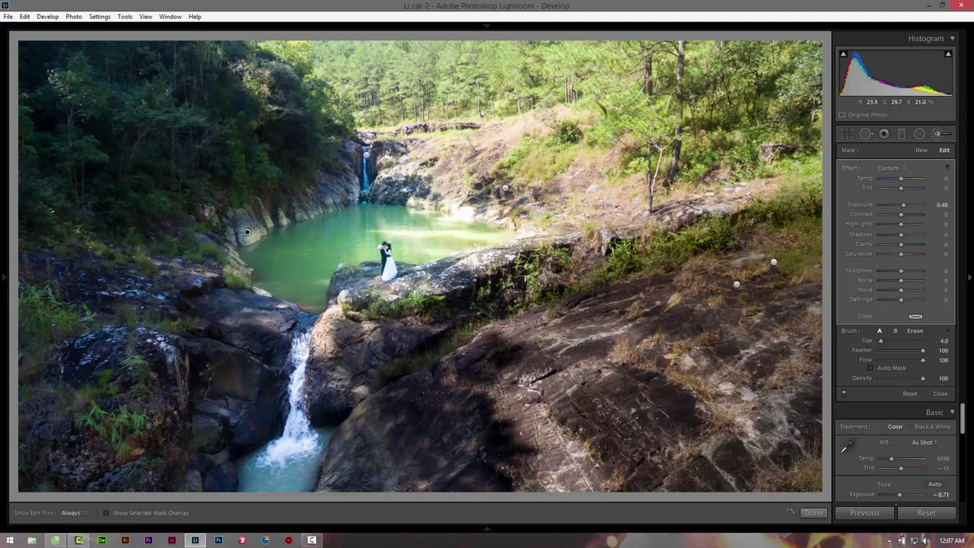
{"action": "key", "text": "h"}
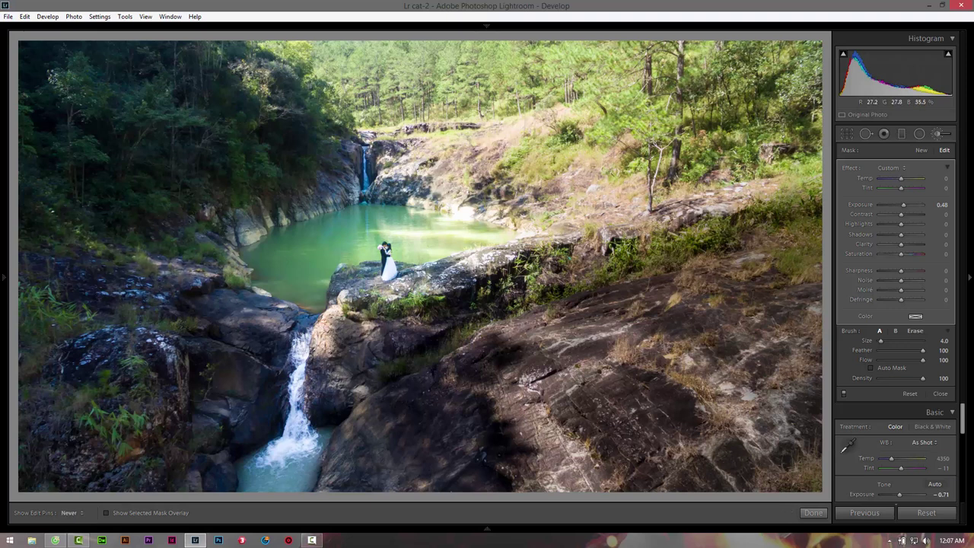
{"action": "key", "text": "h"}
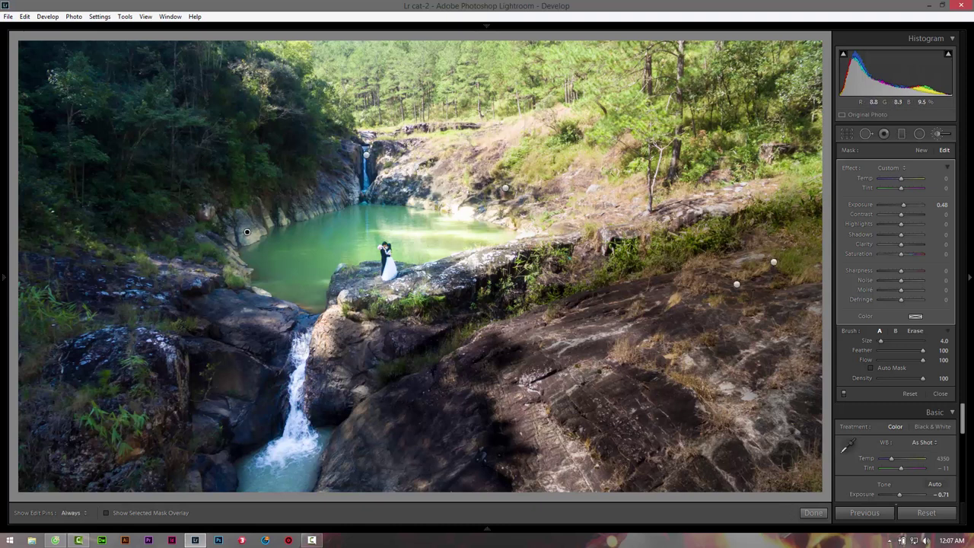
{"action": "key", "text": "h"}
{"action": "key", "text": "h"}
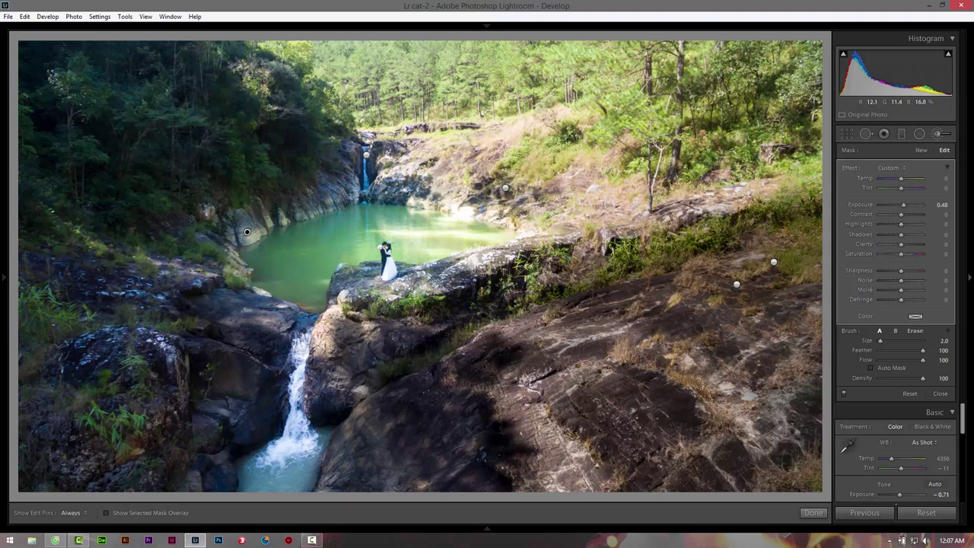
{"action": "key", "text": "bracketleft"}
{"action": "key", "text": "bracketleft"}
{"action": "key", "text": "h"}
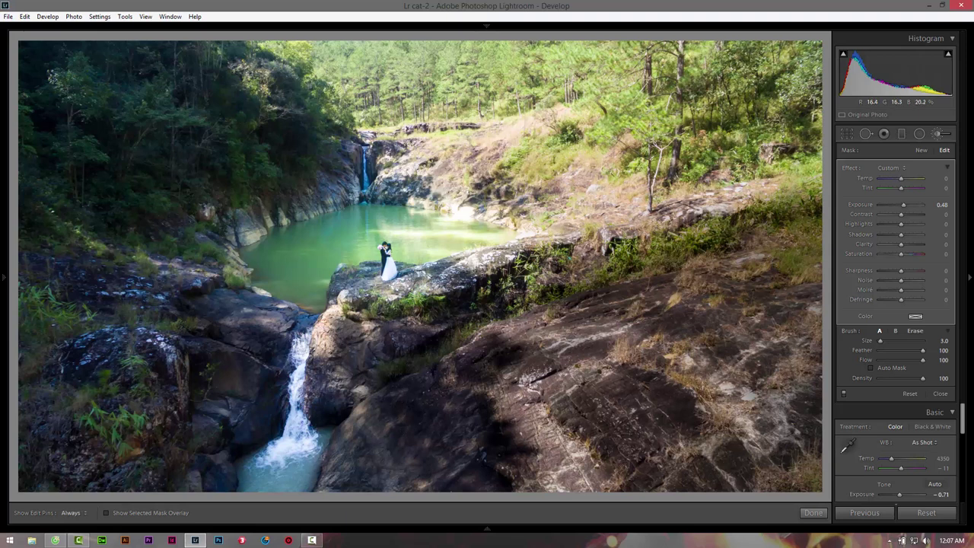
{"action": "key", "text": "h"}
{"action": "key", "text": "h"}
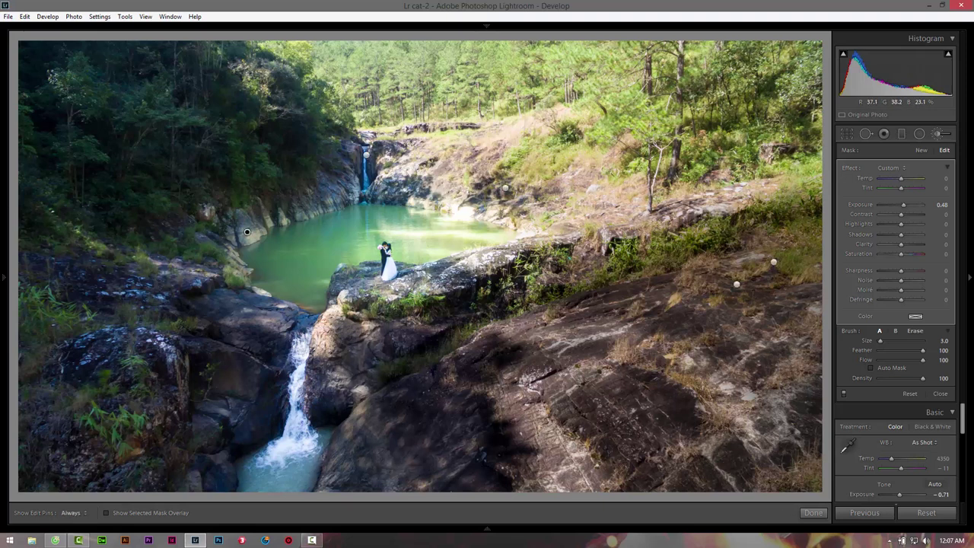
{"action": "key", "text": "Return"}
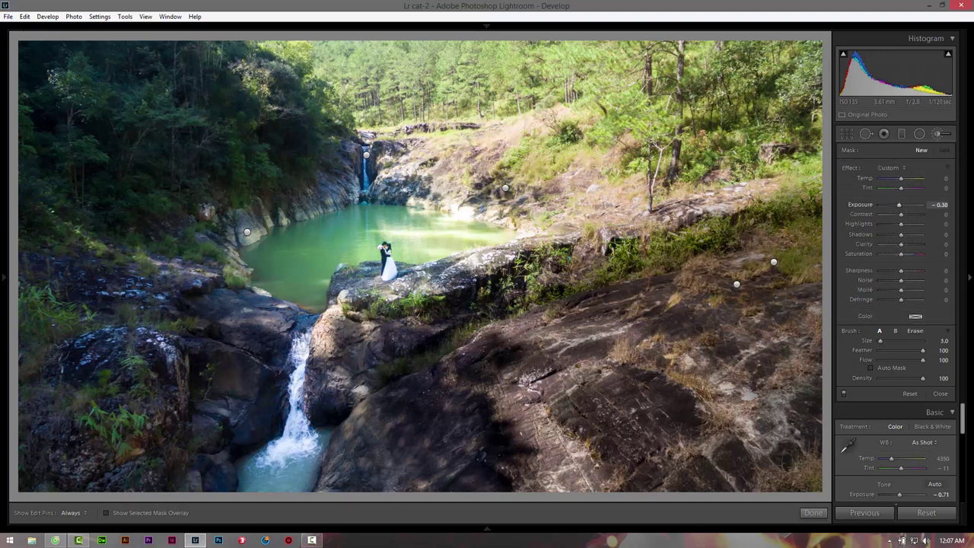
Set the new brush mask to Exposure -0.48 and paint near the pool's left shore
{"action": "left_click_drag", "start_coordinate": [896, 203], "coordinate": [897, 204]}
{"action": "left_click_drag", "start_coordinate": [941, 204], "coordinate": [933, 204]}
{"action": "key", "text": "h"}
{"action": "left_click", "coordinate": [266, 230]}
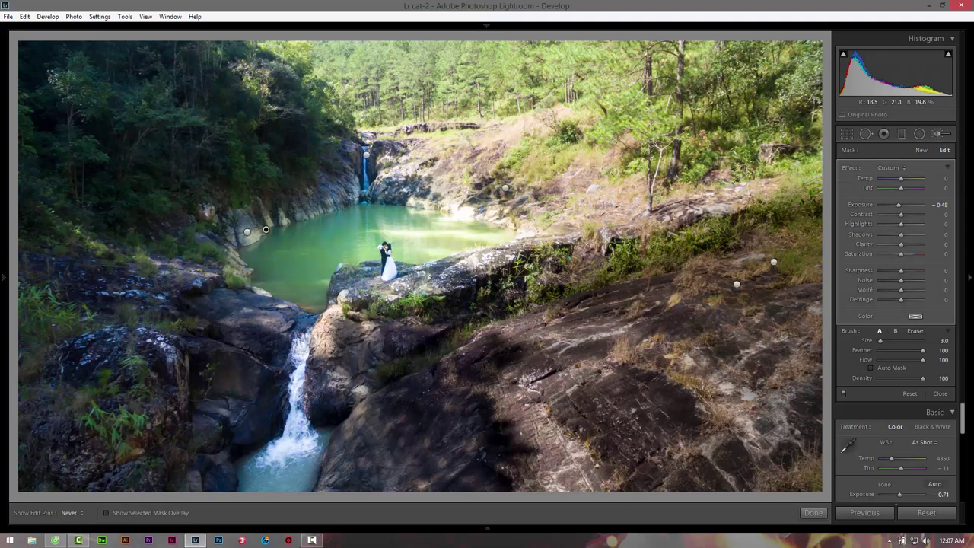
Toggle the mask pins repeatedly to judge the darkened shore
{"action": "key", "text": "h"}
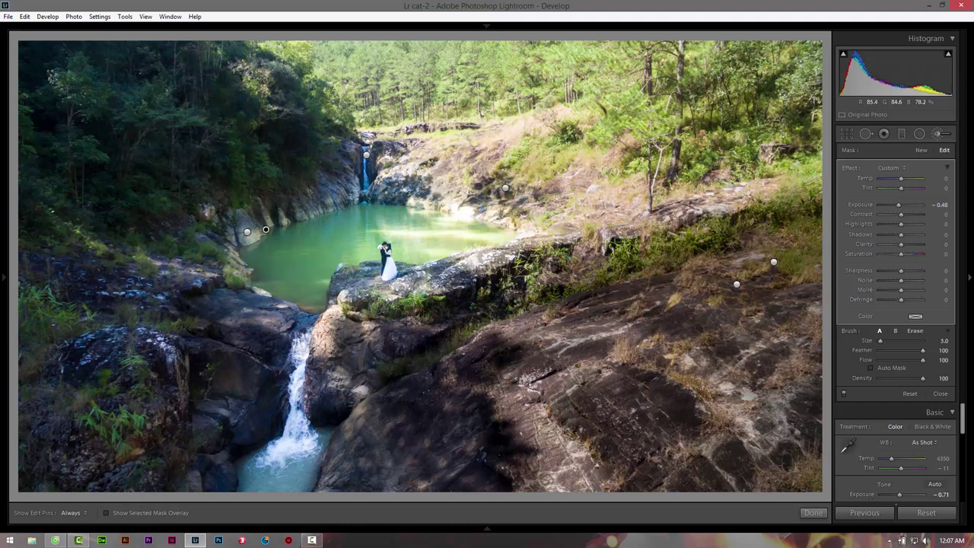
{"action": "key", "text": "h"}
{"action": "key", "text": "h"}
{"action": "key", "text": "h"}
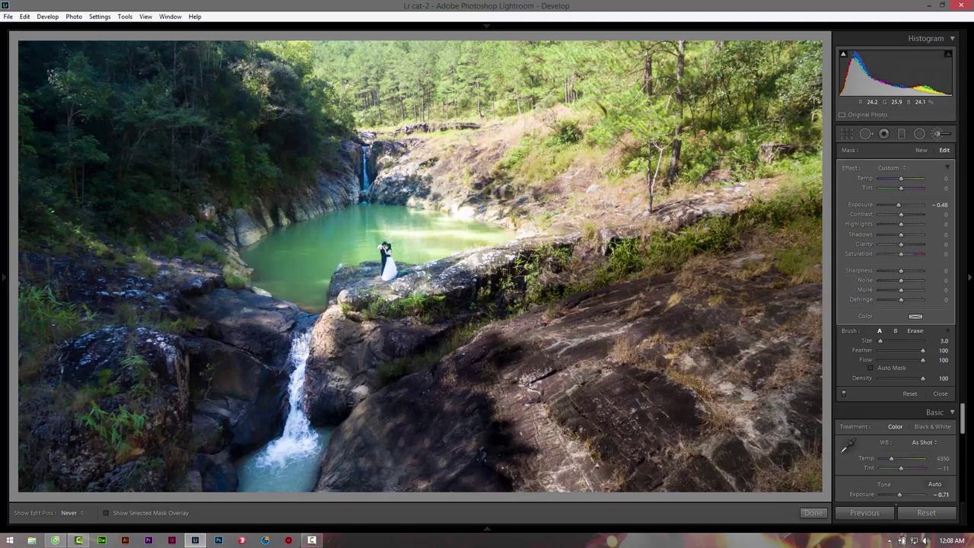
{"action": "key", "text": "h"}
{"action": "key", "text": "h"}
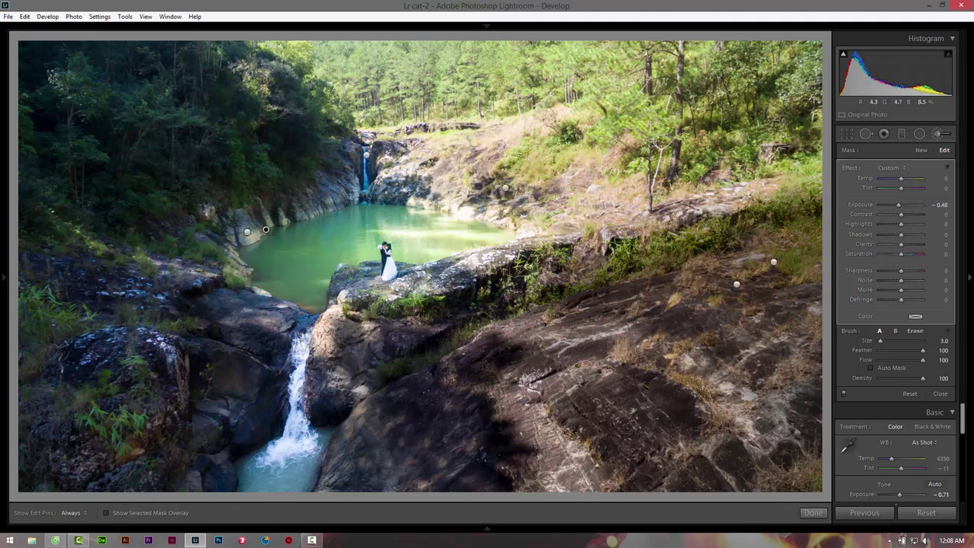
{"action": "key", "text": "h"}
{"action": "key", "text": "h"}
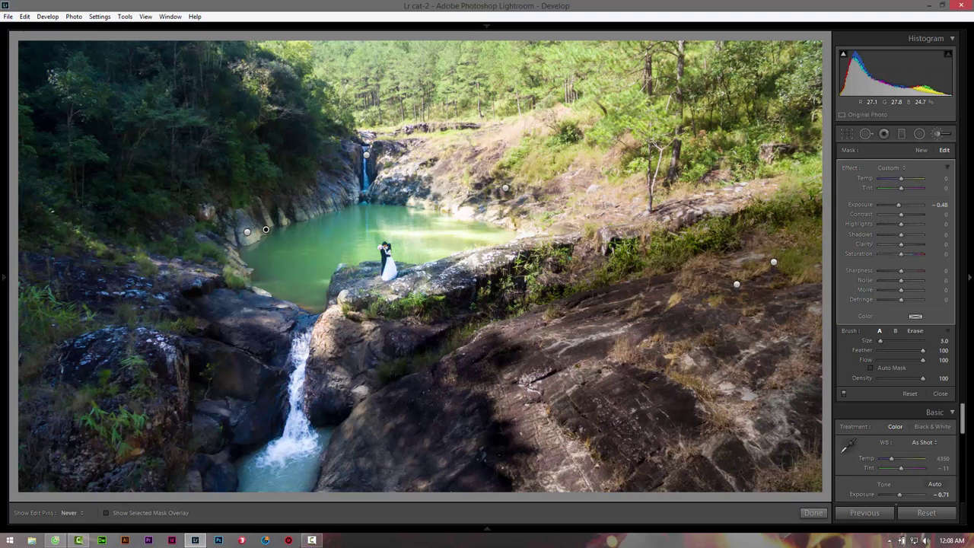
{"action": "key", "text": "h"}
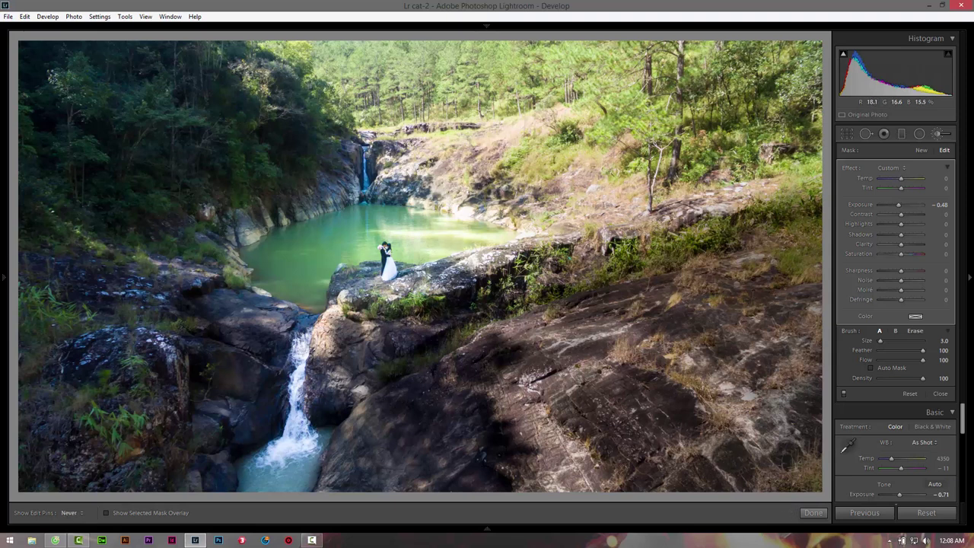
{"action": "key", "text": "h"}
{"action": "key", "text": "h"}
{"action": "key", "text": "h"}
{"action": "key", "text": "h"}
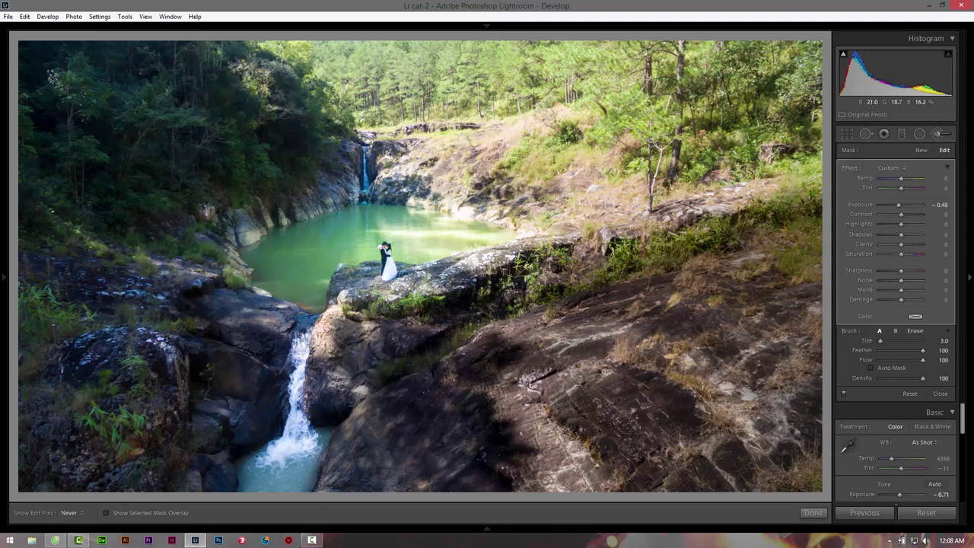
{"action": "key", "text": "h"}
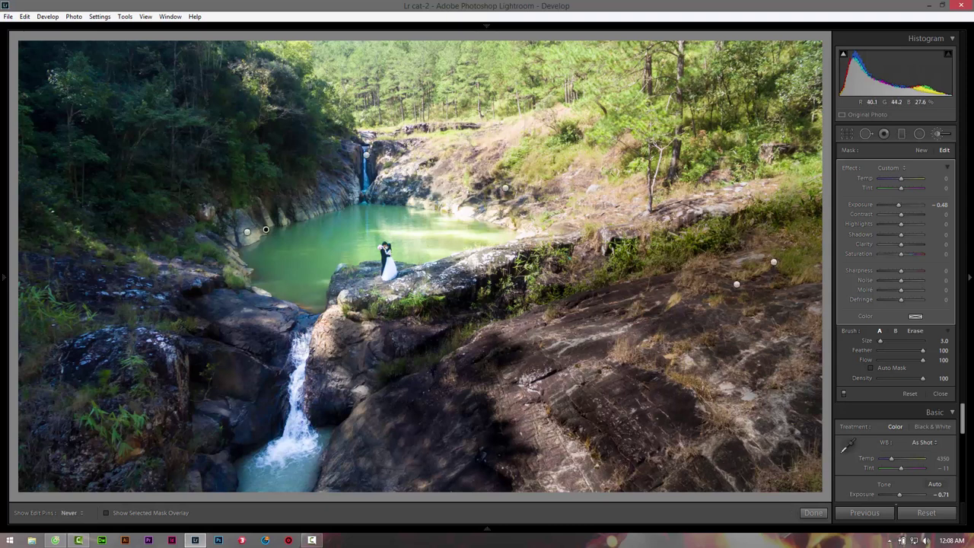
{"action": "key", "text": "h"}
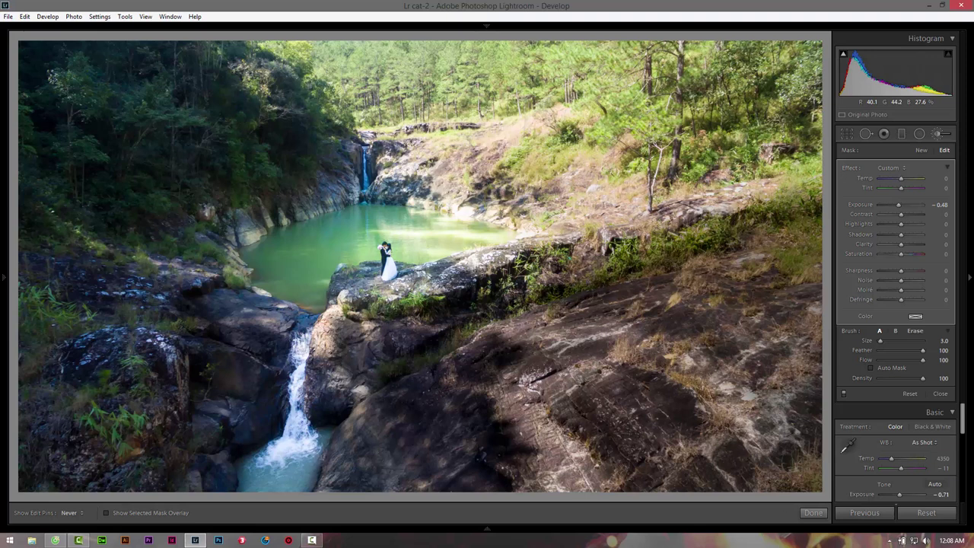
{"action": "key", "text": "h"}
{"action": "key", "text": "h"}
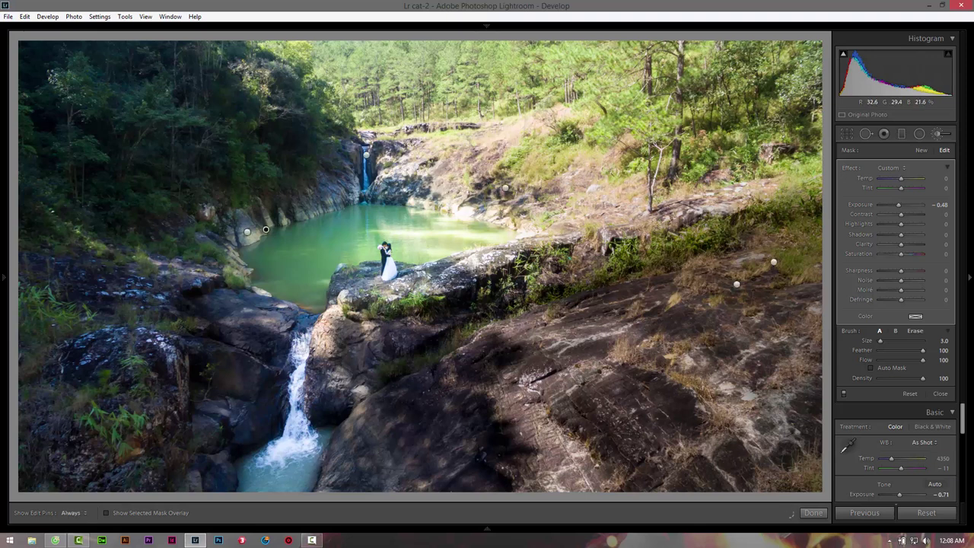
{"action": "key", "text": "h"}
{"action": "key", "text": "h"}
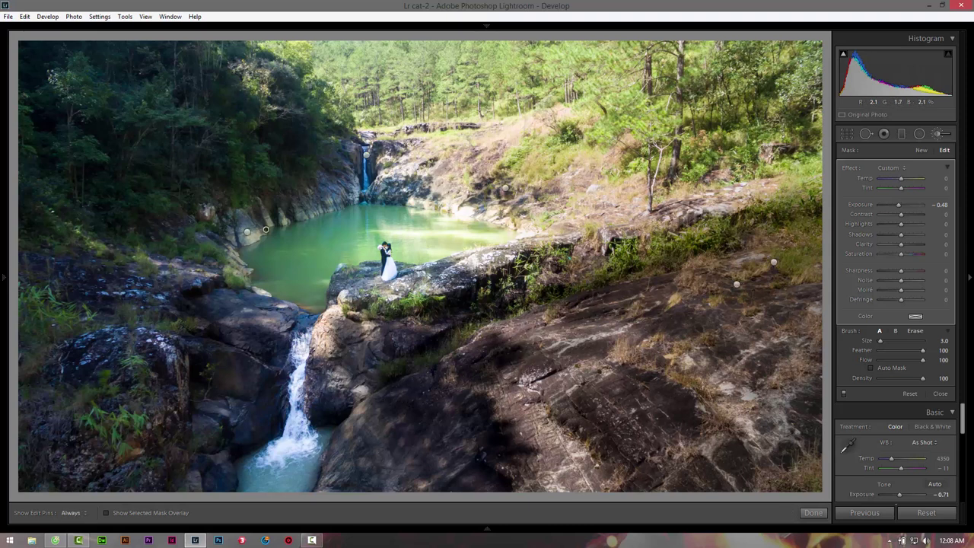
{"action": "key", "text": "h"}
{"action": "key", "text": "h"}
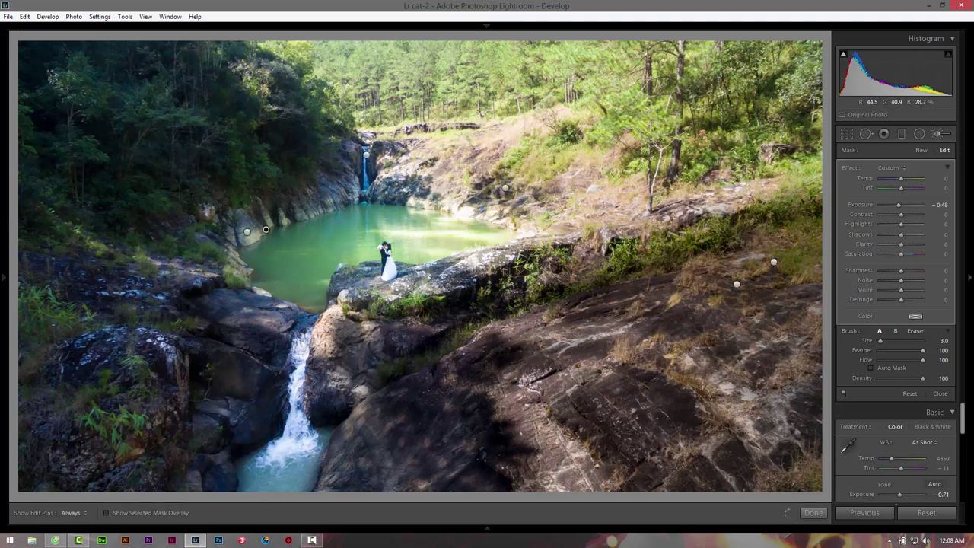
Leave the brush and set Blacks to -5, Temp to 4143 and Tint to -21
{"action": "left_click", "coordinate": [813, 512]}
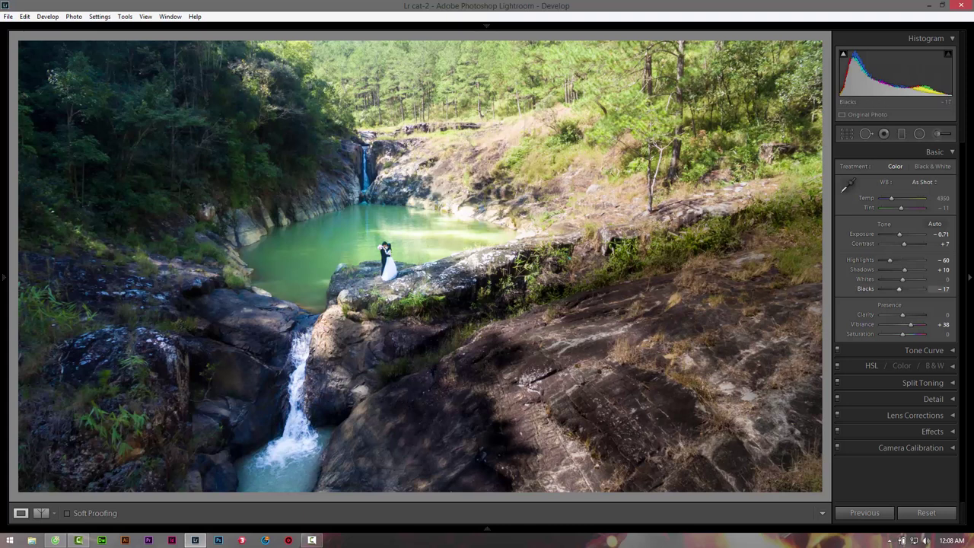
{"action": "left_click_drag", "start_coordinate": [899, 288], "coordinate": [900, 289]}
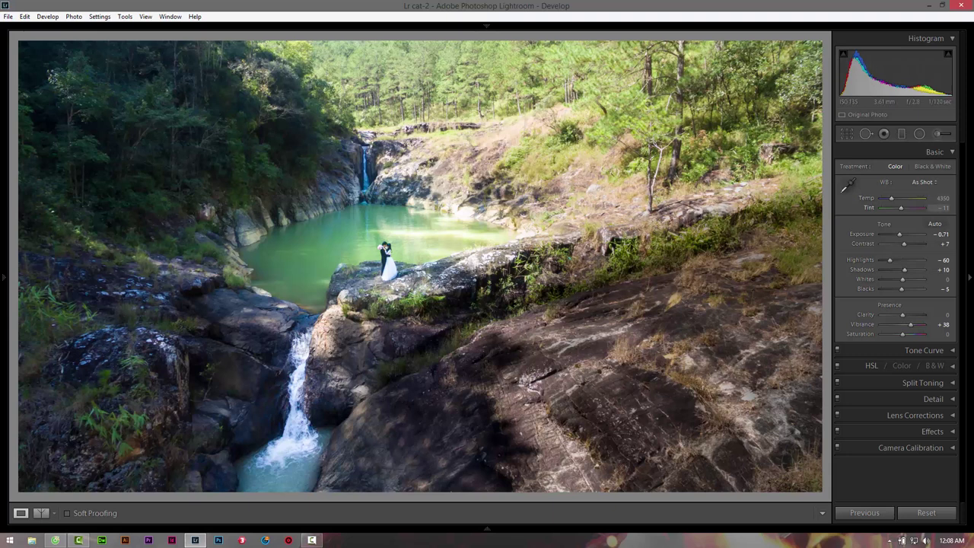
{"action": "key", "text": "Down"}
{"action": "key", "text": "Down"}
{"action": "key", "text": "Down"}
{"action": "key", "text": "Down"}
{"action": "key", "text": "Down"}
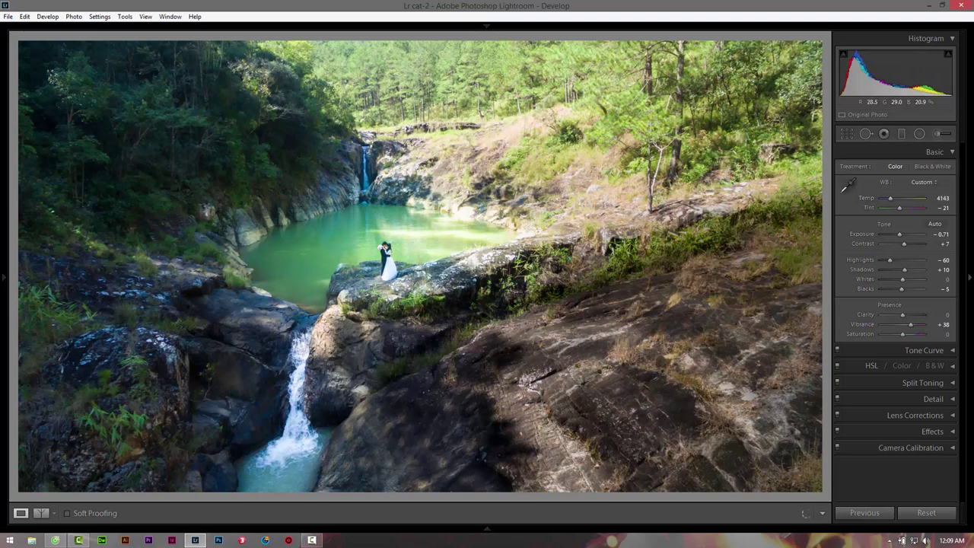
{"action": "left_click", "coordinate": [565, 254]}
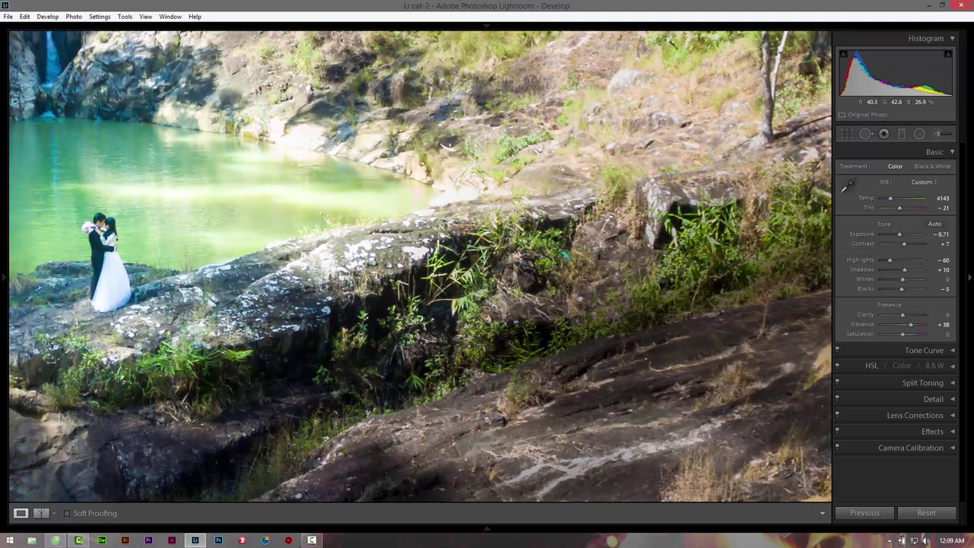
Heal a spot on the rocks near the couple, then view the whole photo
{"action": "left_click", "coordinate": [866, 133]}
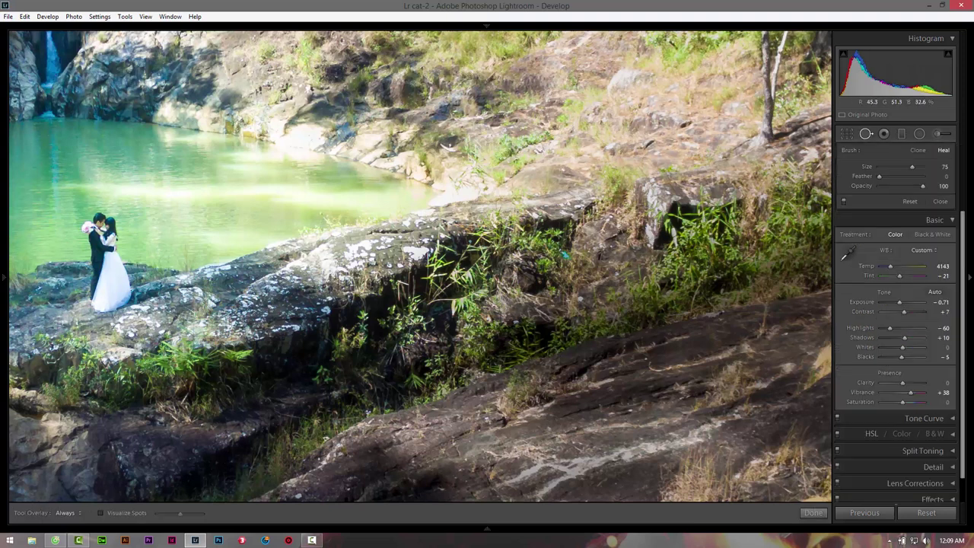
{"action": "scroll", "coordinate": [564, 255], "scroll_direction": "down", "scroll_amount": 5}
{"action": "scroll", "coordinate": [564, 256], "scroll_direction": "down", "scroll_amount": 2}
{"action": "scroll", "coordinate": [564, 255], "scroll_direction": "down", "scroll_amount": 1}
{"action": "scroll", "coordinate": [564, 256], "scroll_direction": "down", "scroll_amount": 2}
{"action": "left_click", "coordinate": [564, 256]}
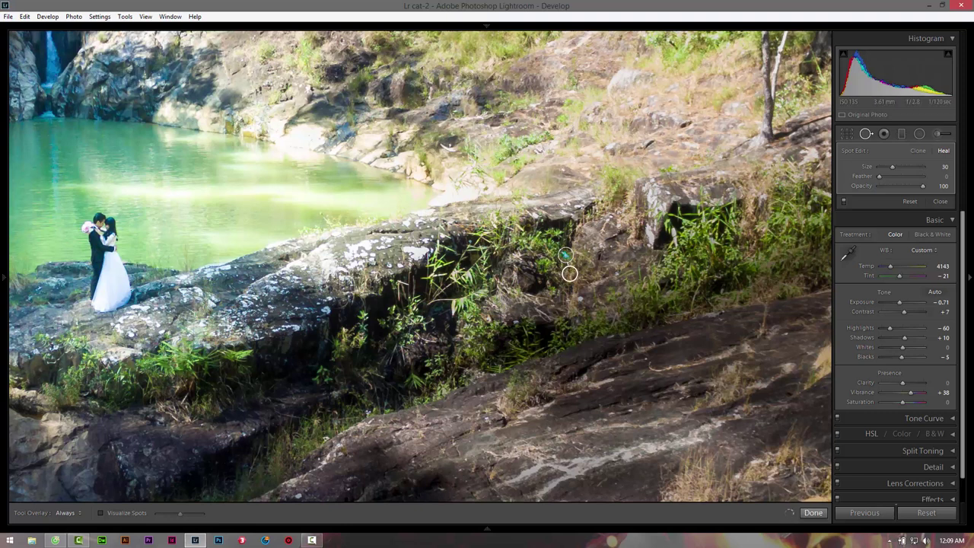
{"action": "key", "text": "q"}
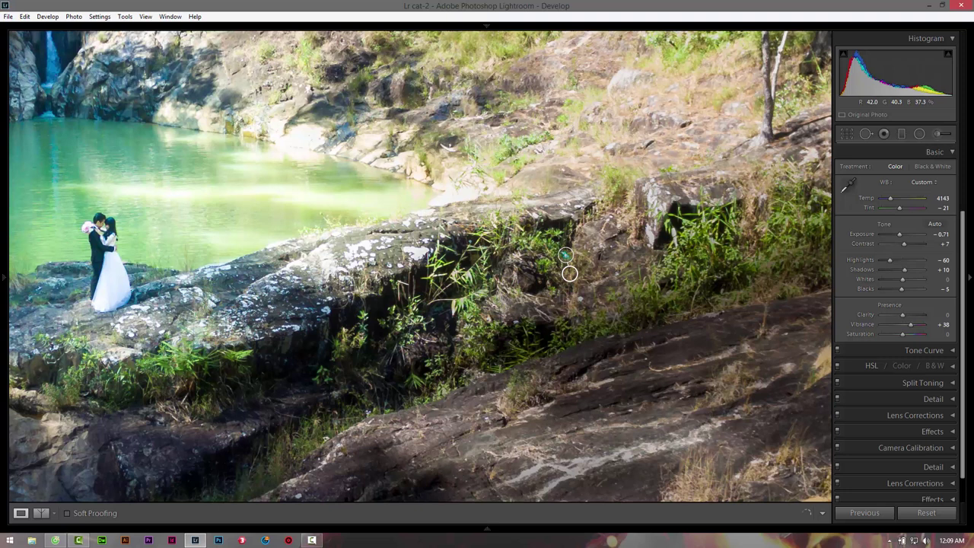
{"action": "key", "text": "z"}
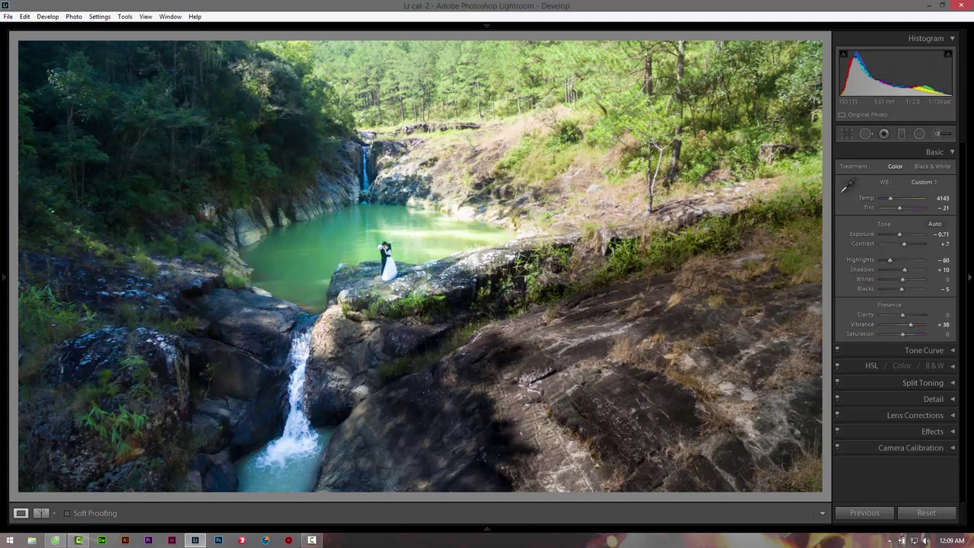
Apply a Medium Contrast point curve with the Shadows region raised to +17
{"action": "left_click", "coordinate": [923, 350]}
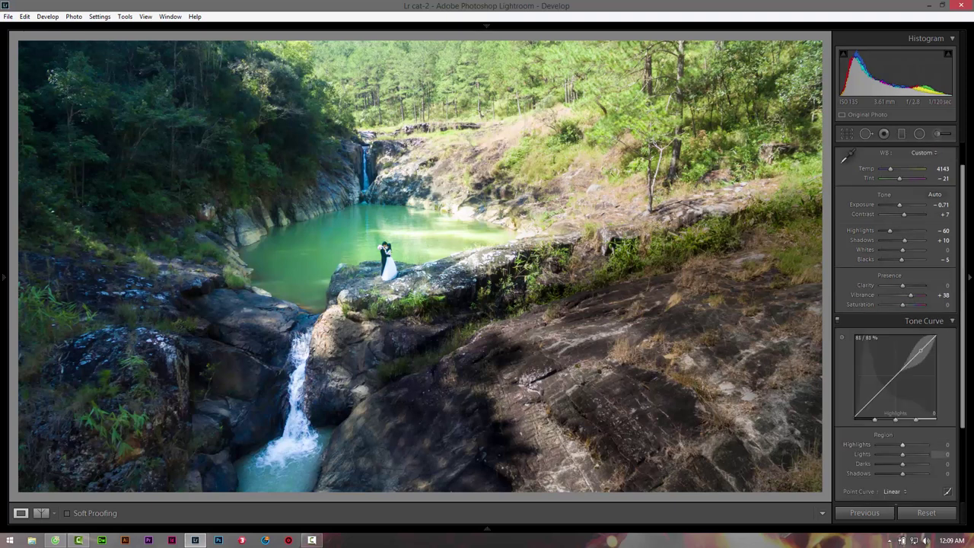
{"action": "scroll", "coordinate": [940, 449], "scroll_direction": "down", "scroll_amount": 1}
{"action": "left_click", "coordinate": [894, 460]}
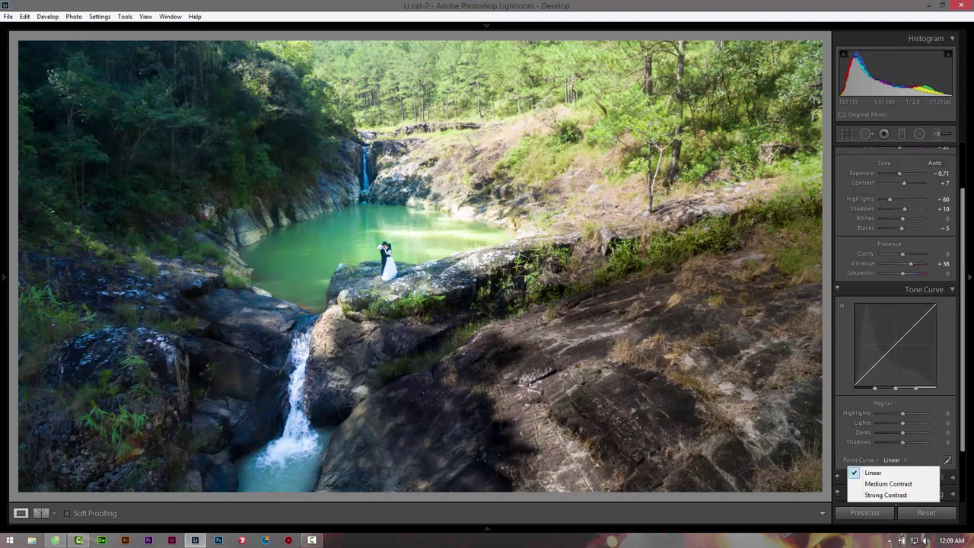
{"action": "left_click", "coordinate": [888, 483]}
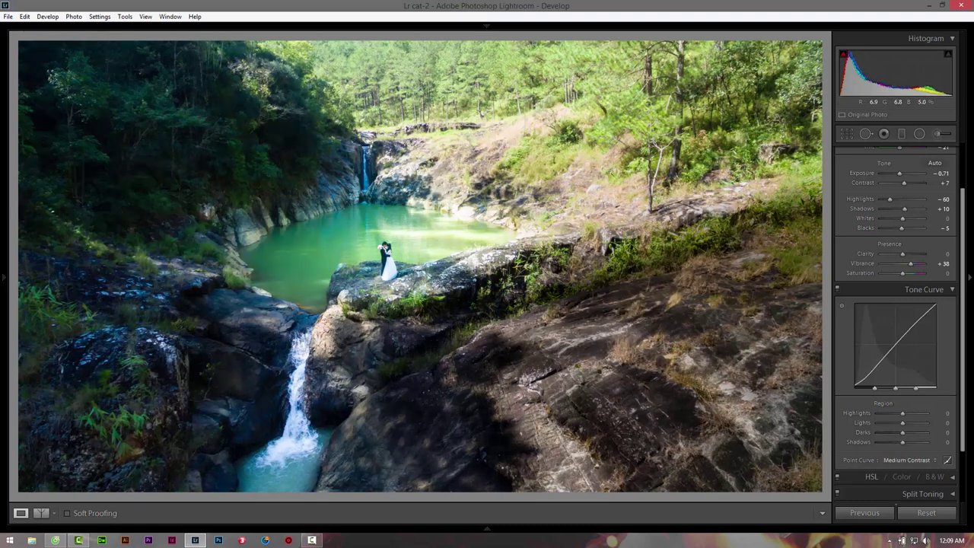
{"action": "mouse_move", "coordinate": [866, 376]}
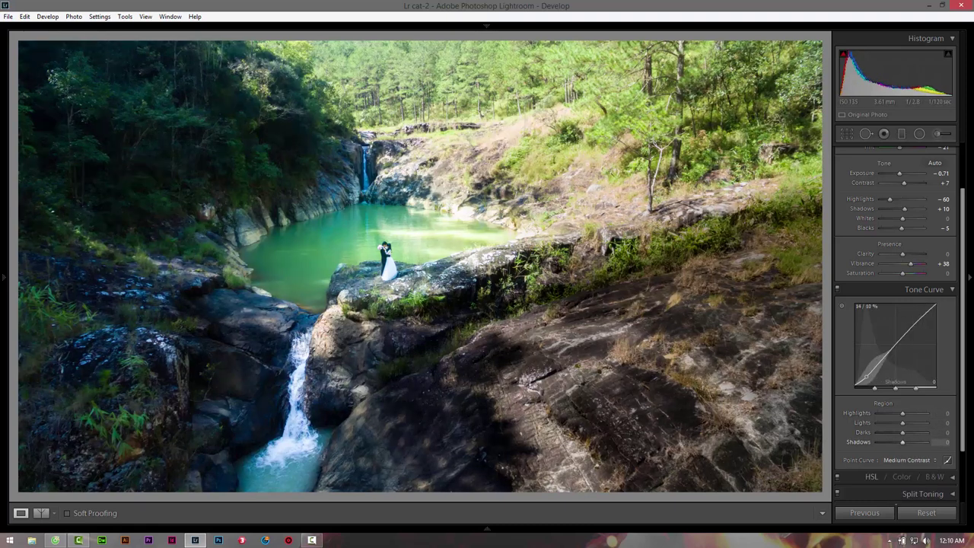
{"action": "left_click_drag", "start_coordinate": [865, 375], "coordinate": [865, 373]}
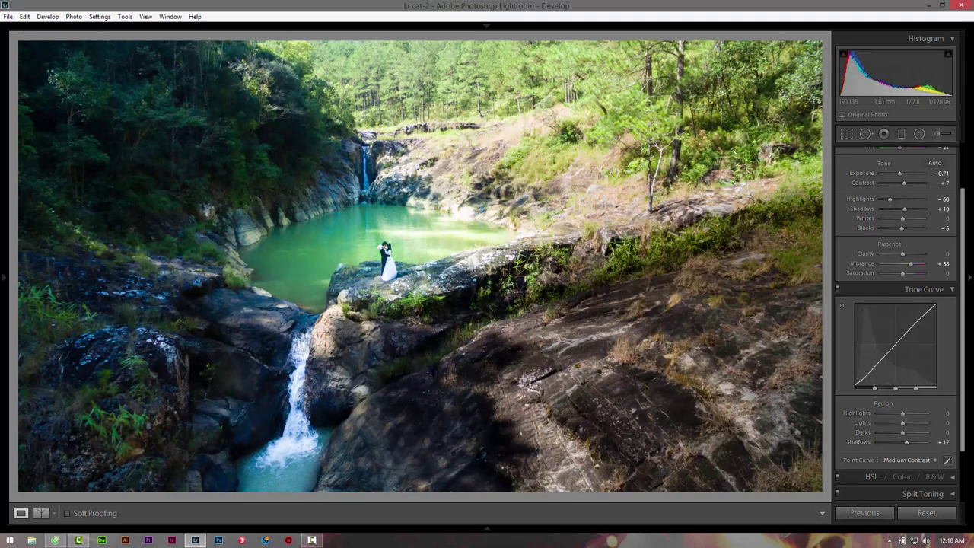
{"action": "left_click", "coordinate": [400, 255]}
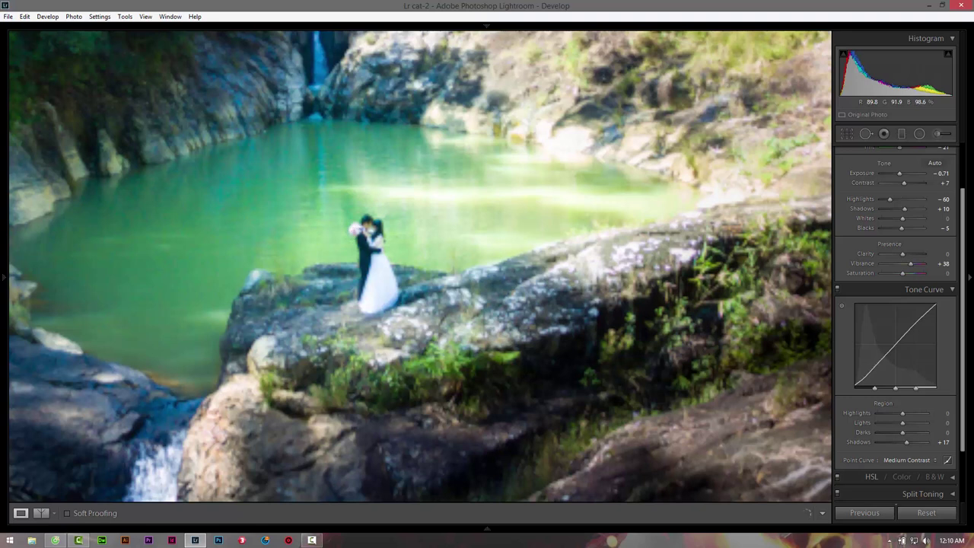
{"action": "left_click", "coordinate": [400, 255]}
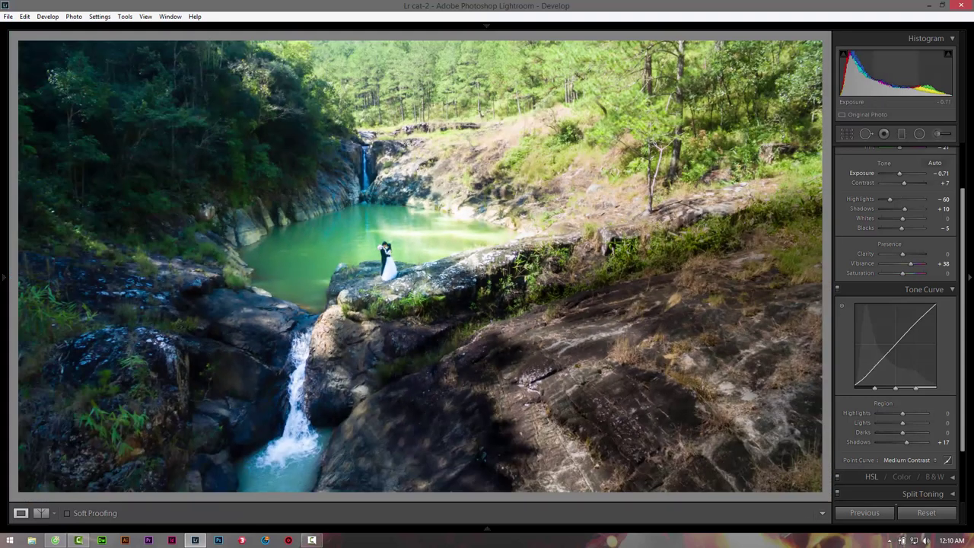
{"action": "left_click", "coordinate": [919, 133]}
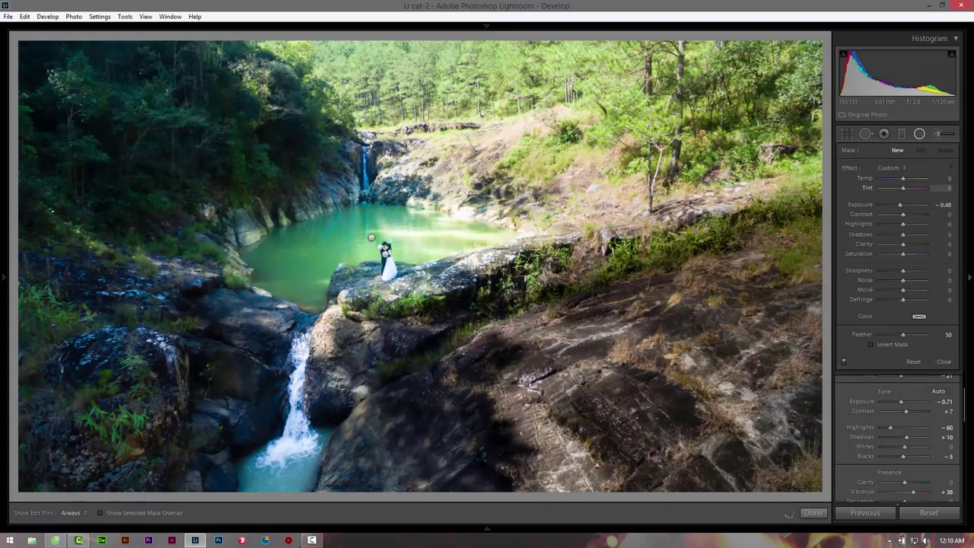
Cool the existing -1.33 exposure brush adjustment on the rocks to Temp -10
{"action": "key", "text": "t"}
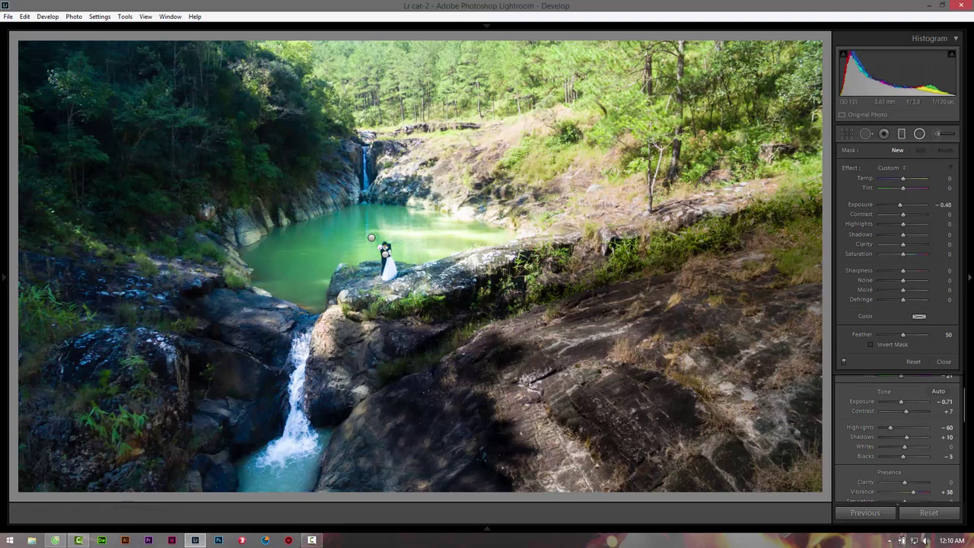
{"action": "key", "text": "t"}
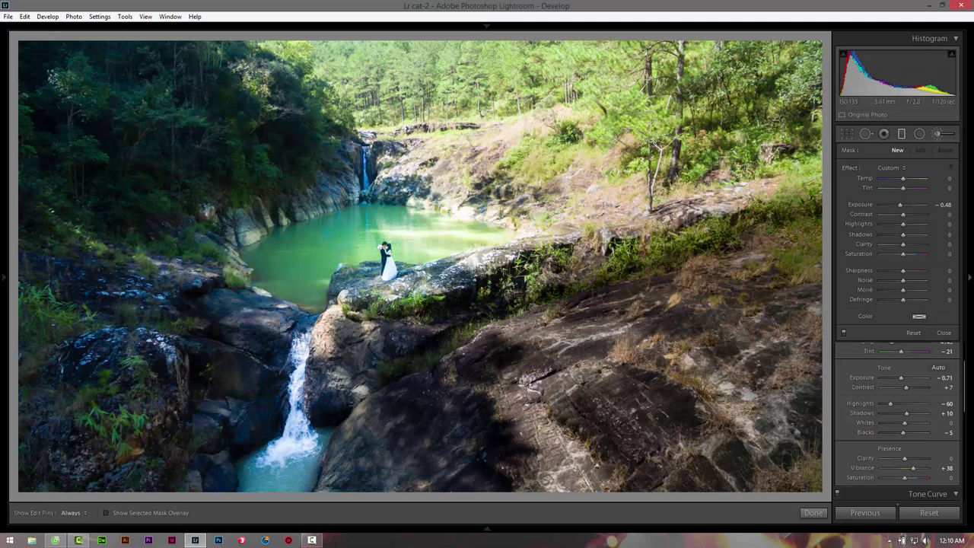
{"action": "key", "text": "k"}
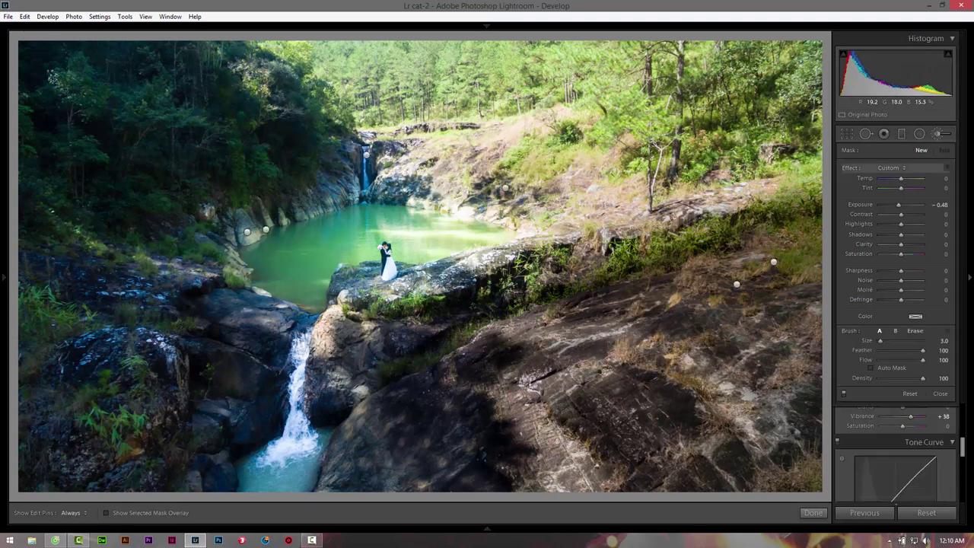
{"action": "left_click", "coordinate": [737, 284]}
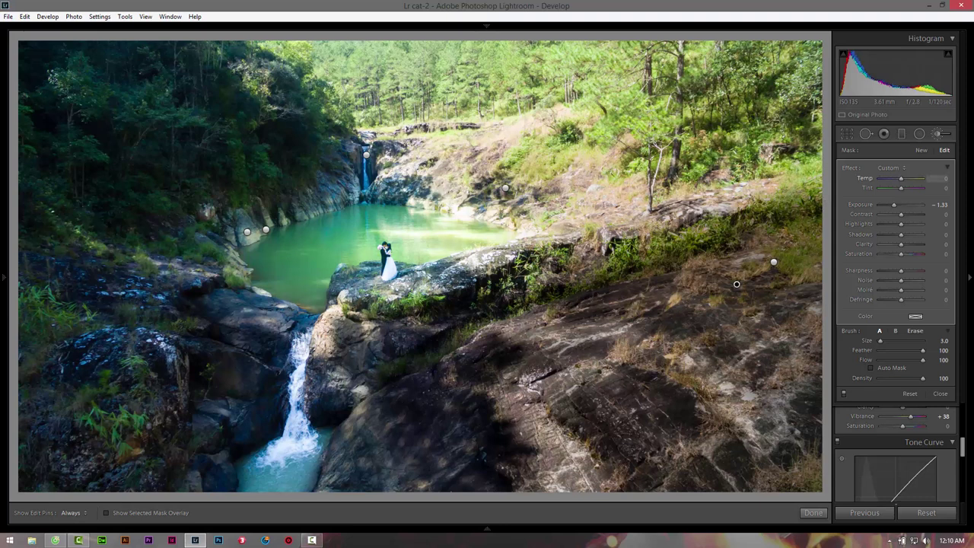
{"action": "left_click_drag", "start_coordinate": [899, 178], "coordinate": [901, 178]}
{"action": "left_click_drag", "start_coordinate": [900, 179], "coordinate": [898, 178]}
{"action": "key", "text": "Up"}
{"action": "key", "text": "Up"}
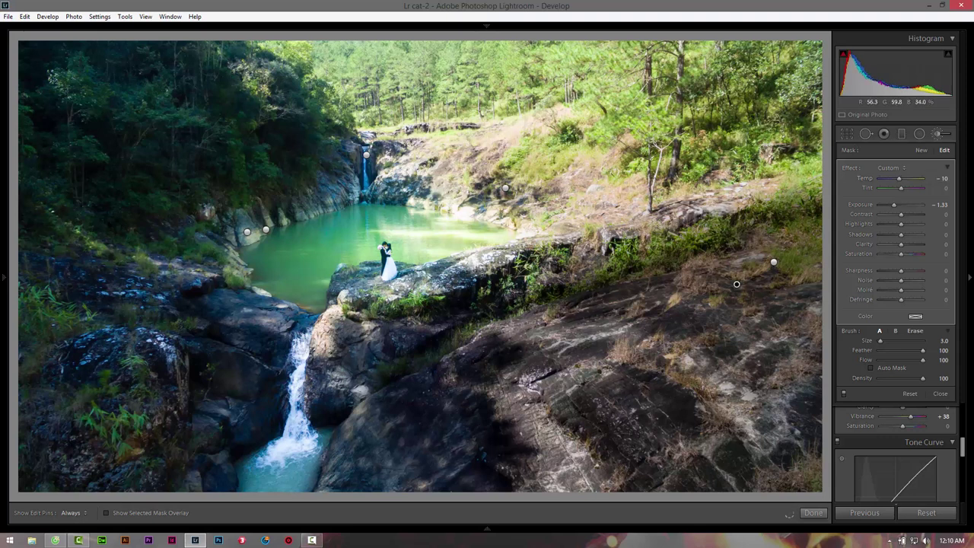
{"action": "key", "text": "t"}
{"action": "key", "text": "Escape"}
{"action": "key", "text": "t"}
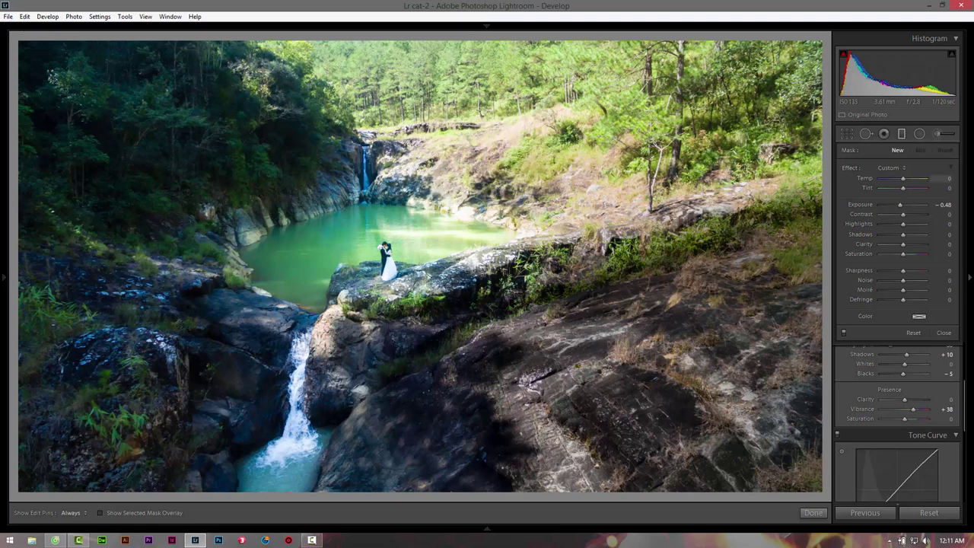
Reset Exposure to 0, discard a trial graduated filter, and open a Temp 10 brush
{"action": "double_click", "coordinate": [860, 204]}
{"action": "left_click_drag", "start_coordinate": [708, 76], "coordinate": [651, 160]}
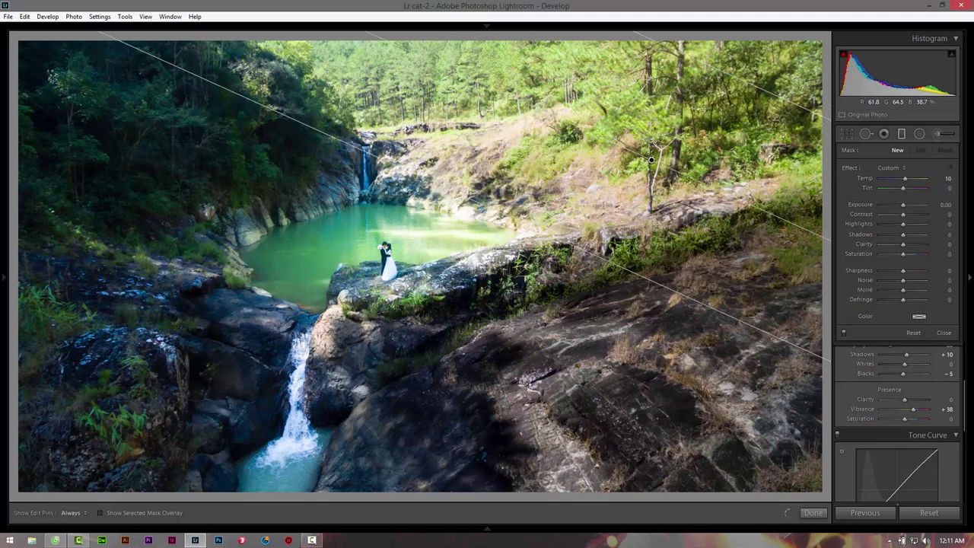
{"action": "left_click", "coordinate": [813, 512]}
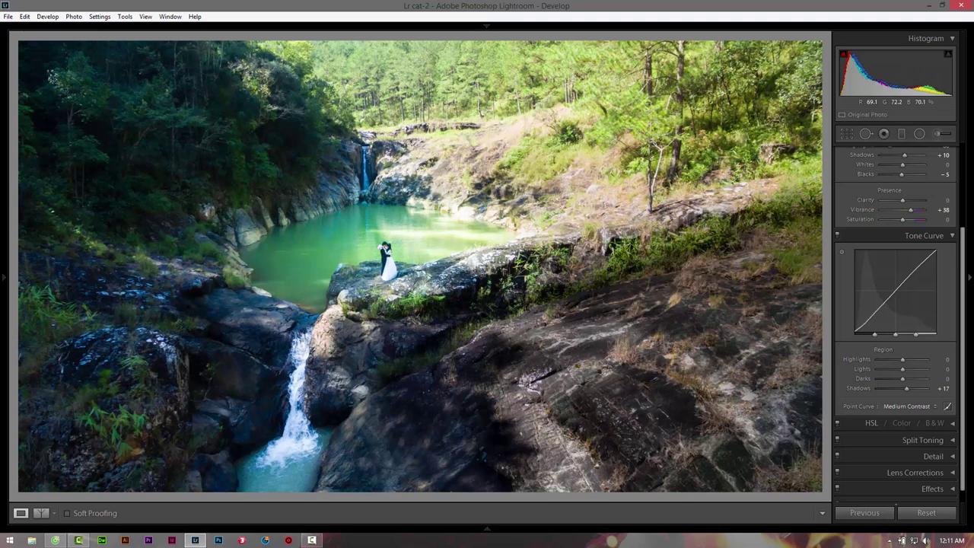
{"action": "key", "text": "k"}
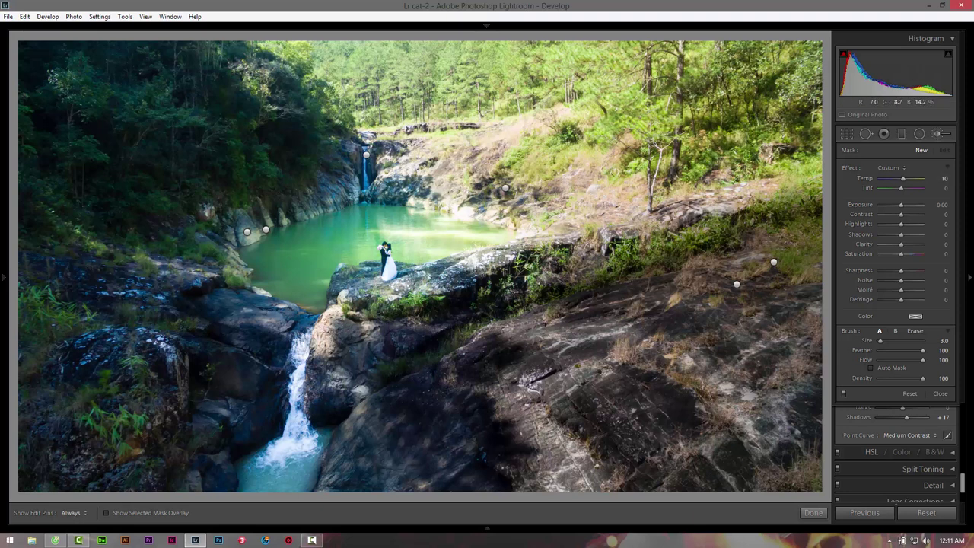
Paint a larger brush over the lower-left rocks, check the mask overlay, and settle Temp at 14
{"action": "key", "text": "bracketright"}
{"action": "key", "text": "bracketright"}
{"action": "key", "text": "bracketright"}
{"action": "key", "text": "h"}
{"action": "key", "text": "h"}
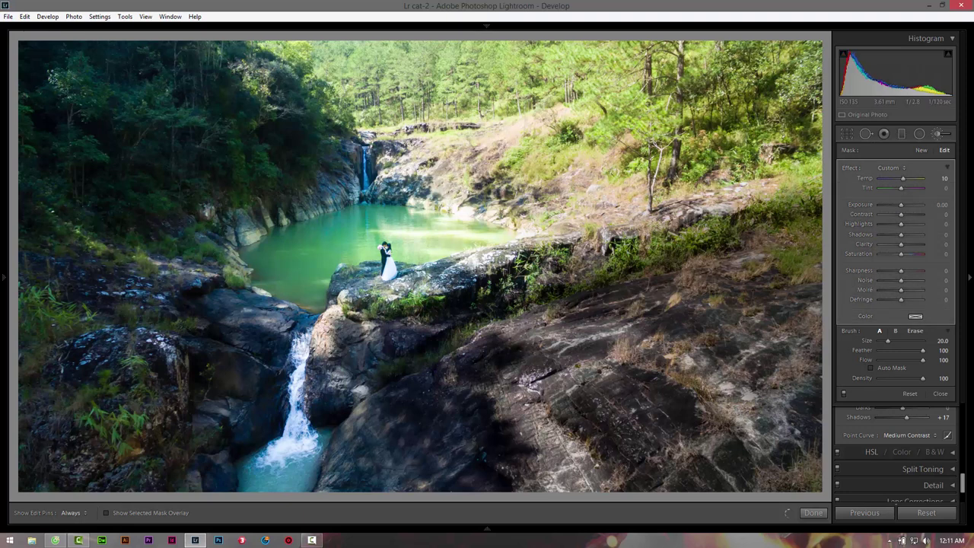
{"action": "key", "text": "o"}
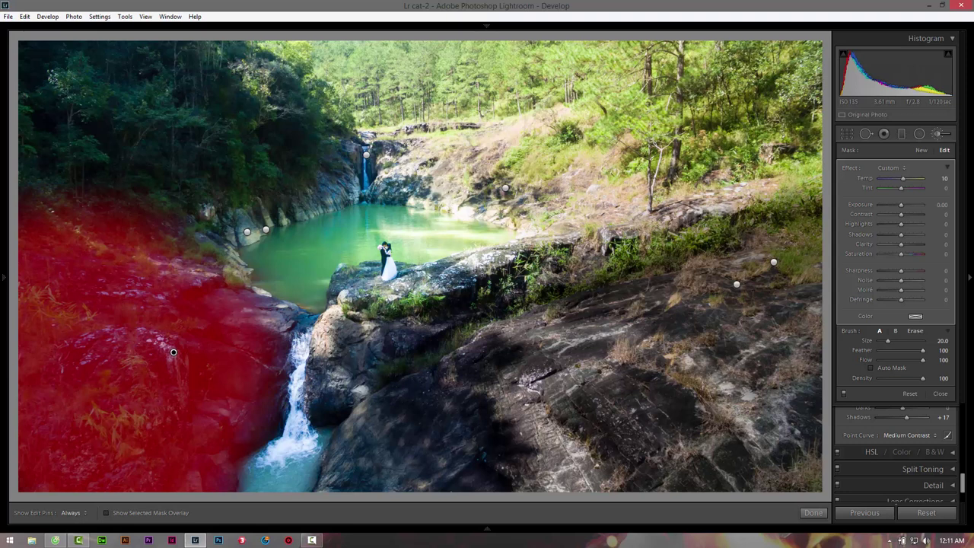
{"action": "key", "text": "o"}
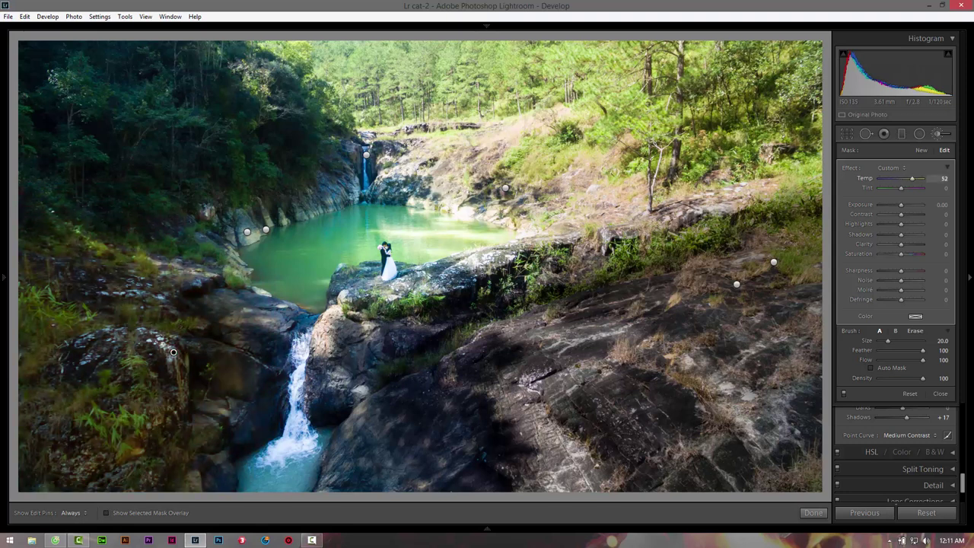
{"action": "key", "text": "Return"}
{"action": "left_click_drag", "start_coordinate": [912, 178], "coordinate": [903, 178]}
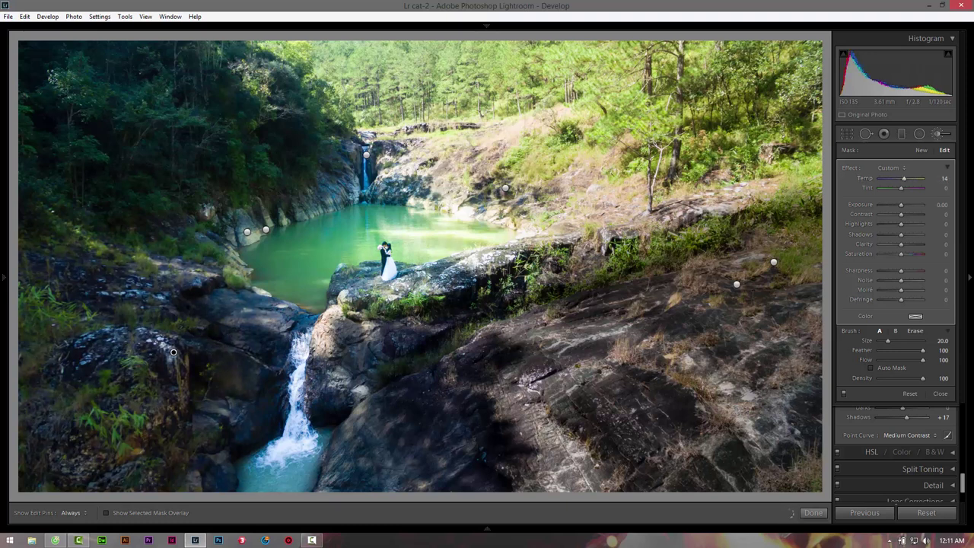
{"action": "key", "text": "k"}
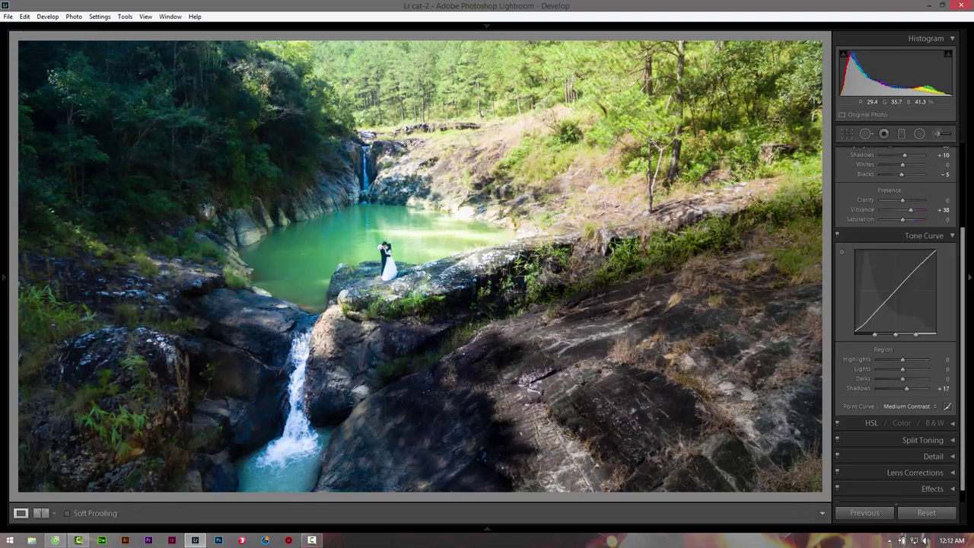
{"action": "left_click", "coordinate": [41, 513]}
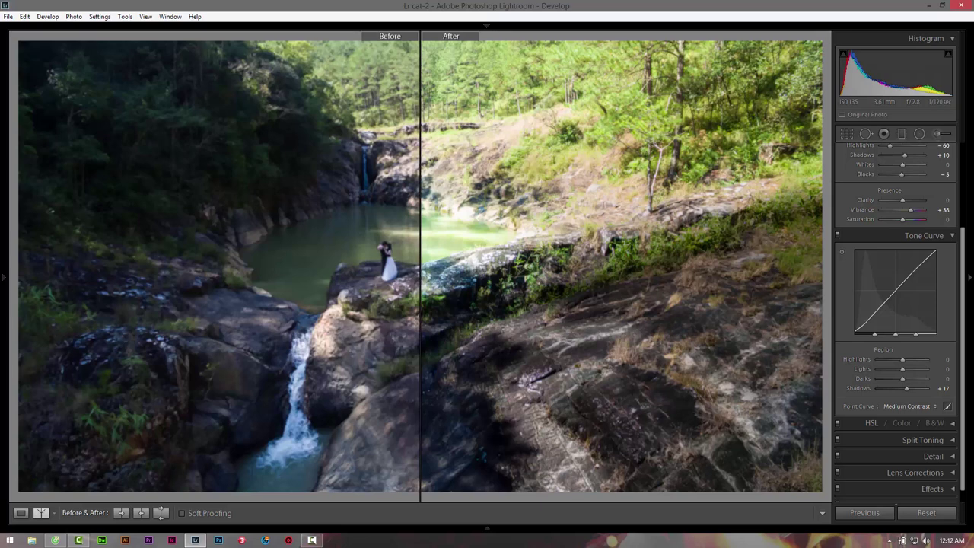
{"action": "key", "text": "z"}
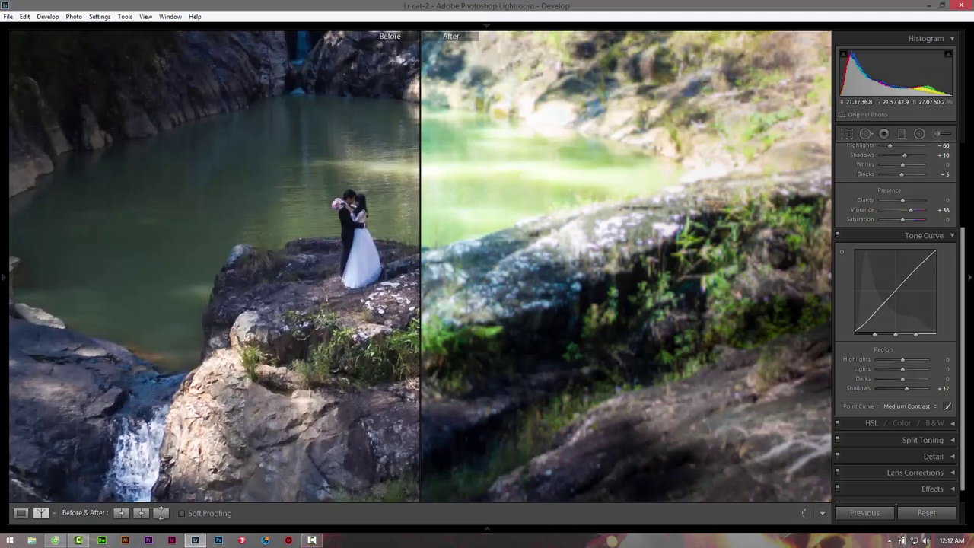
{"action": "key", "text": "y"}
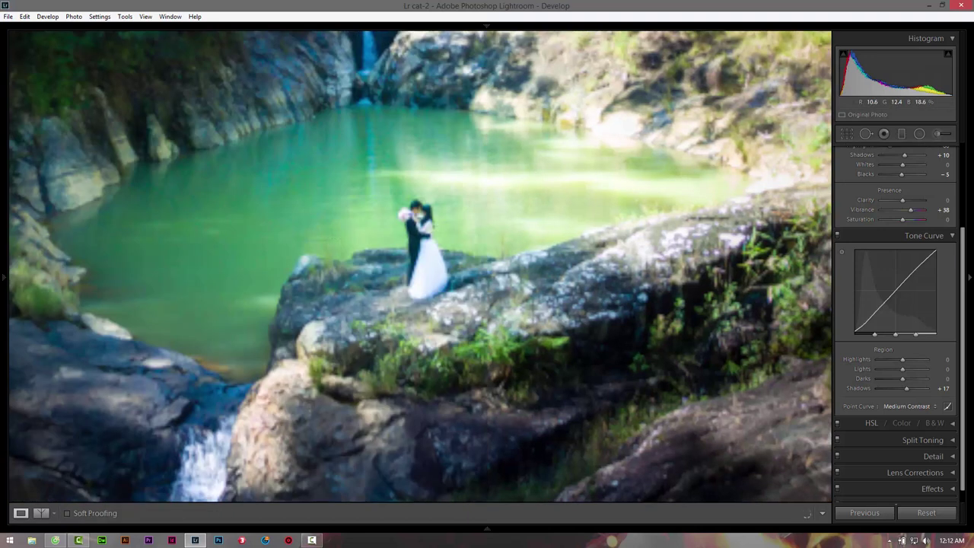
{"action": "key", "text": "z"}
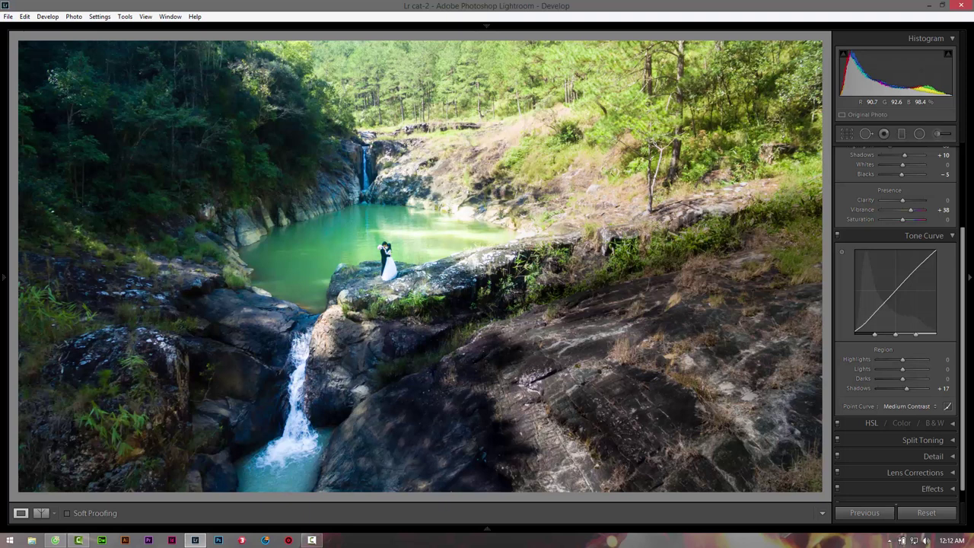
{"action": "scroll", "coordinate": [896, 319], "scroll_direction": "up", "scroll_amount": 3}
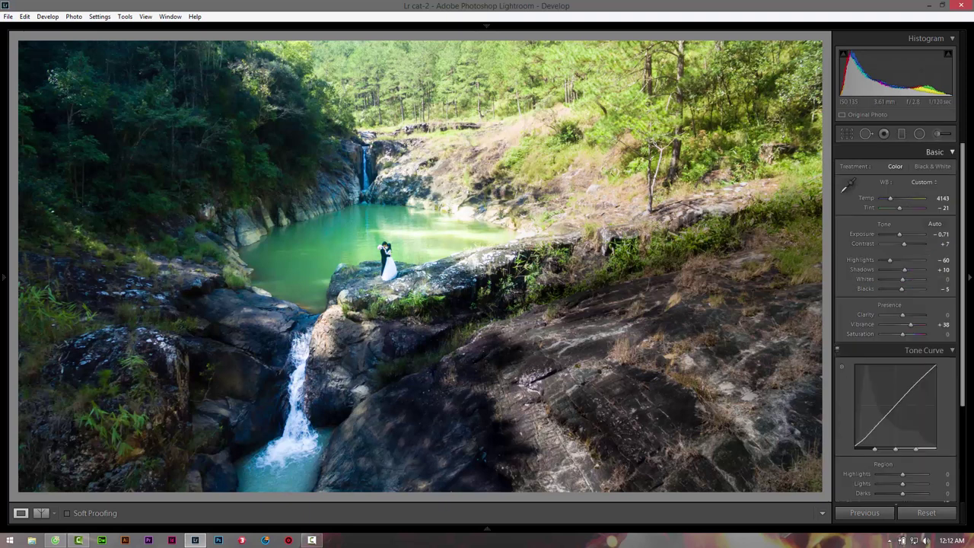